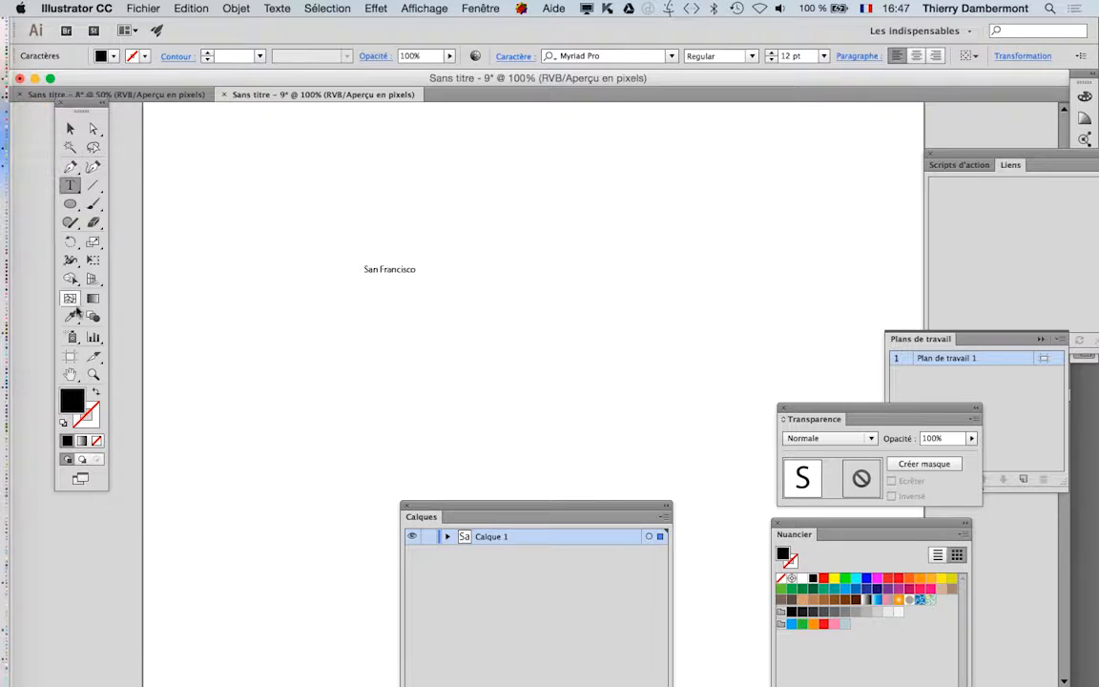
- Enlarge the San Francisco text from its centre to about 58 pt and set its kerning to Optique
click(98, 263)
drag(417, 259, 516, 245)
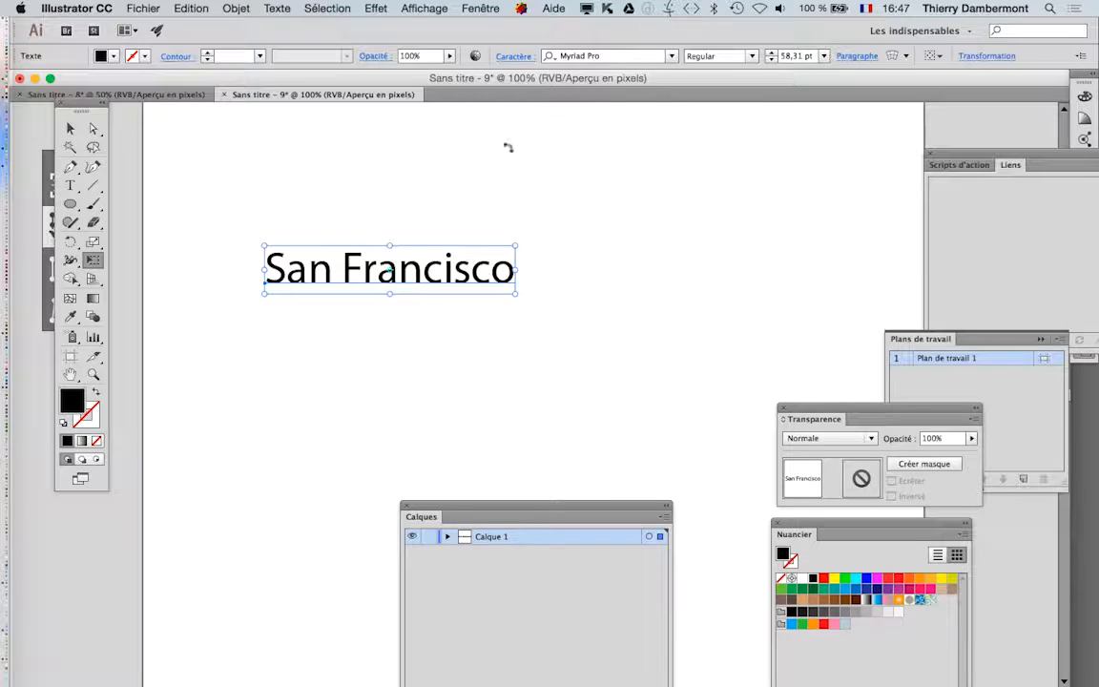
click(480, 8)
mouse_move(534, 570)
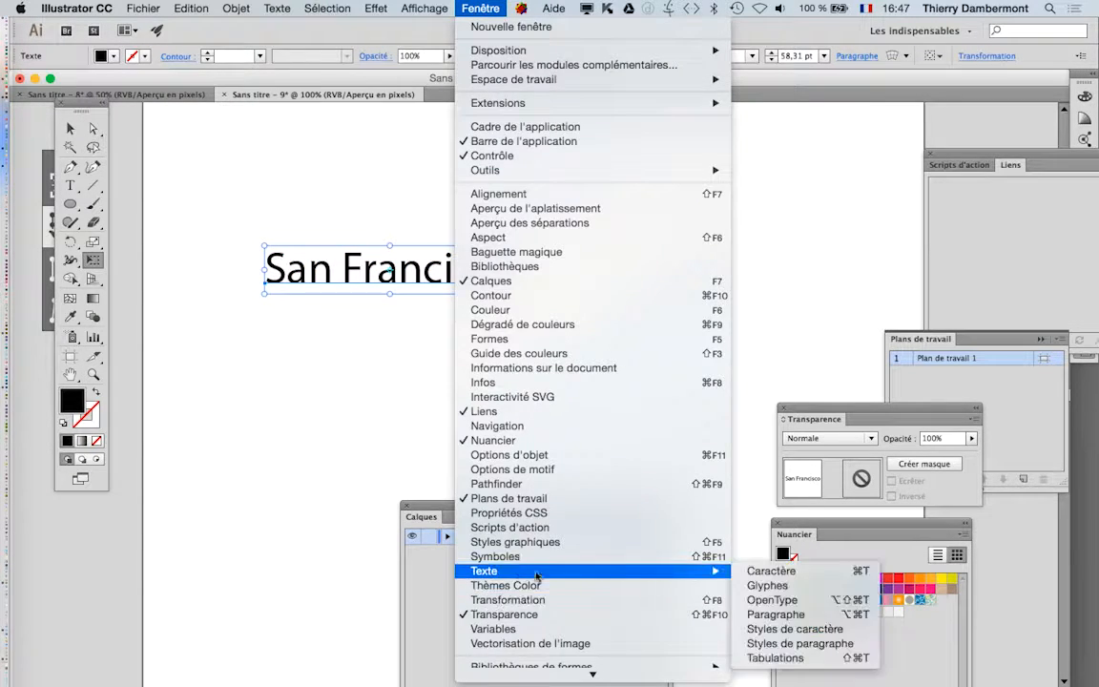
click(747, 571)
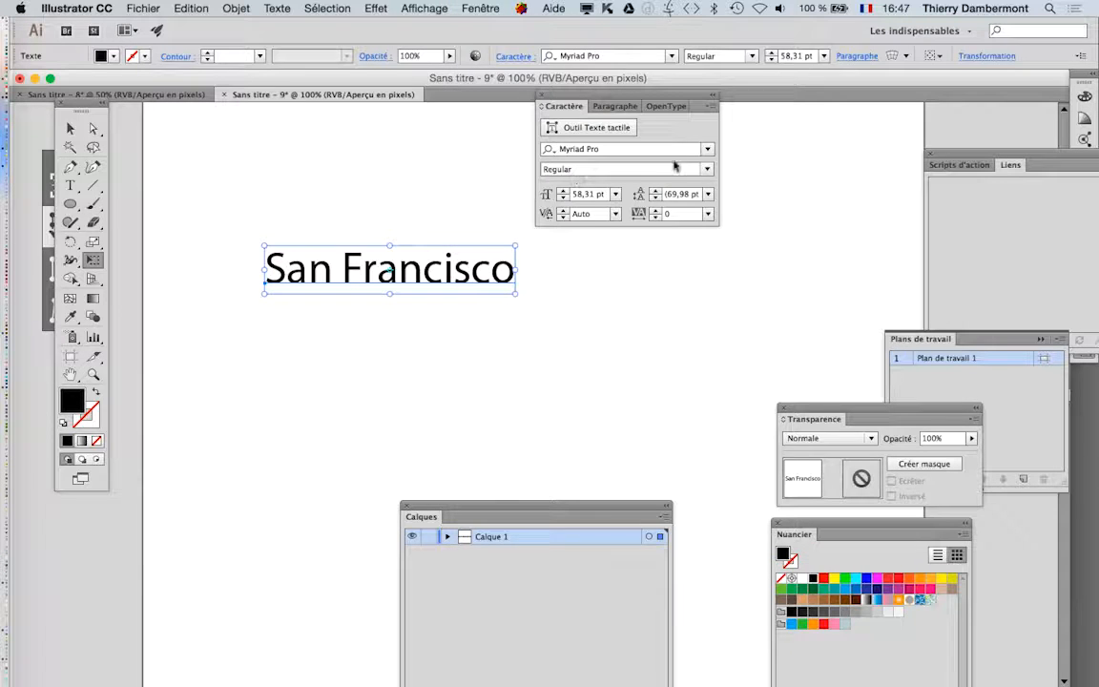
click(709, 111)
click(740, 108)
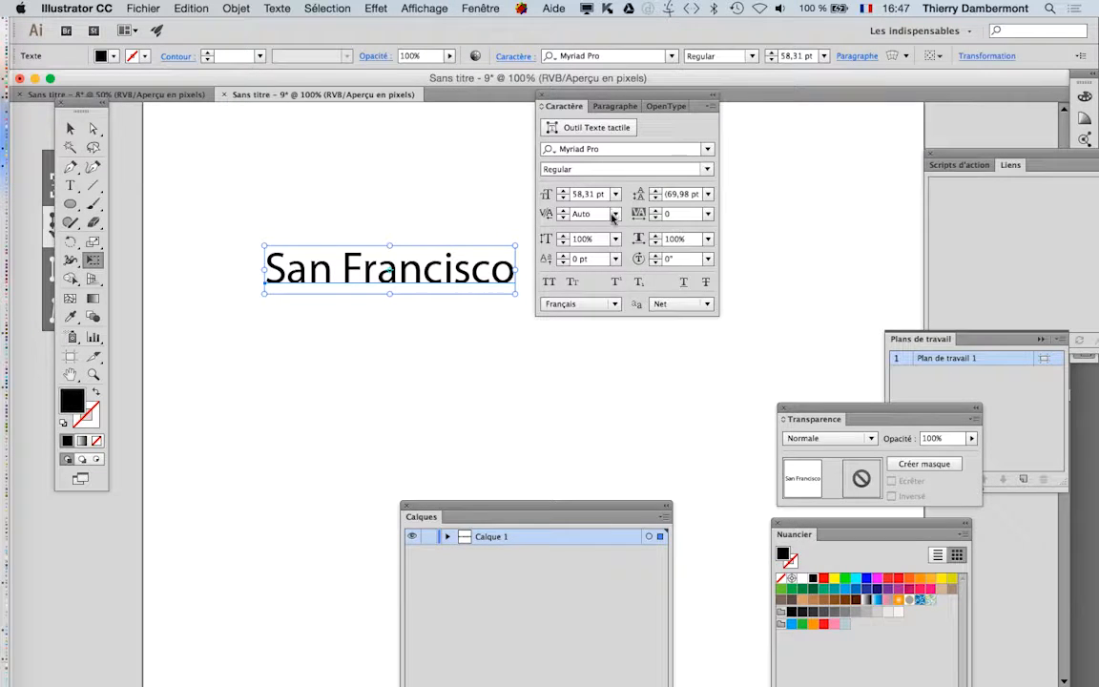
click(615, 214)
click(637, 245)
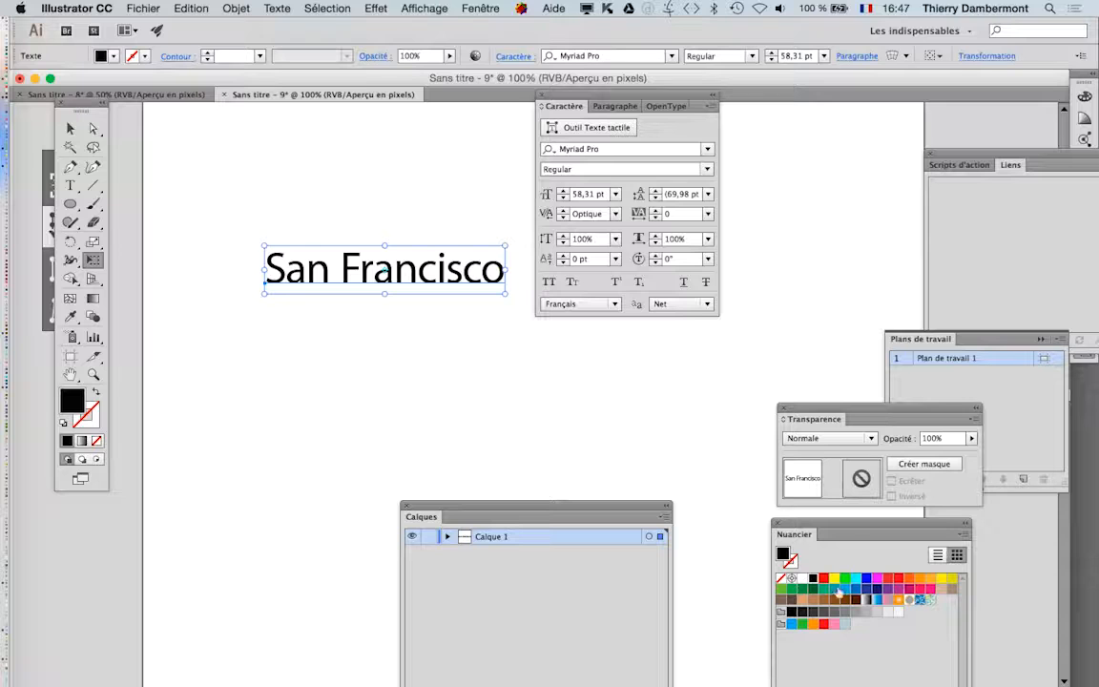
- Remove the text's basic fill colour and add a new fill to the text object's appearance
click(824, 580)
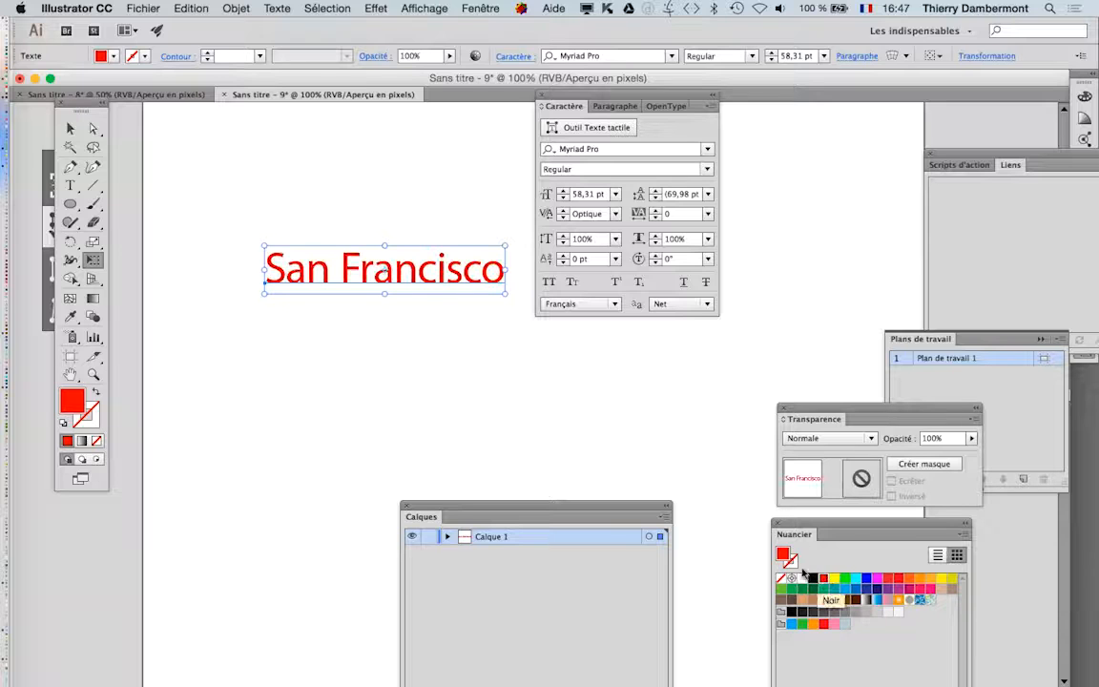
click(97, 440)
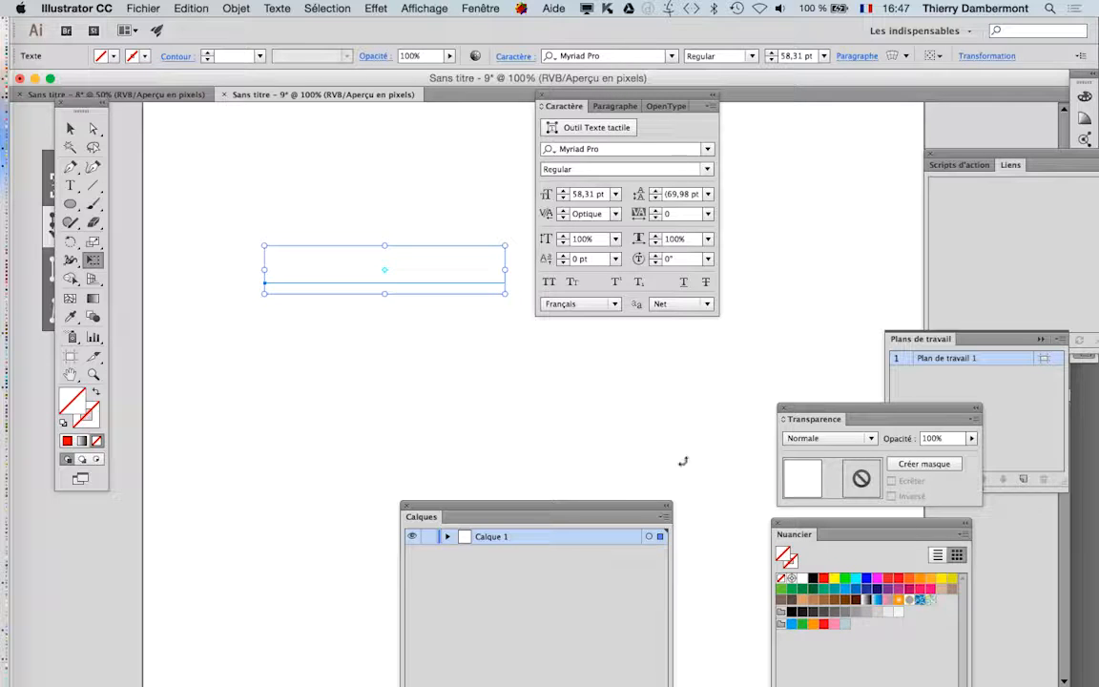
click(480, 8)
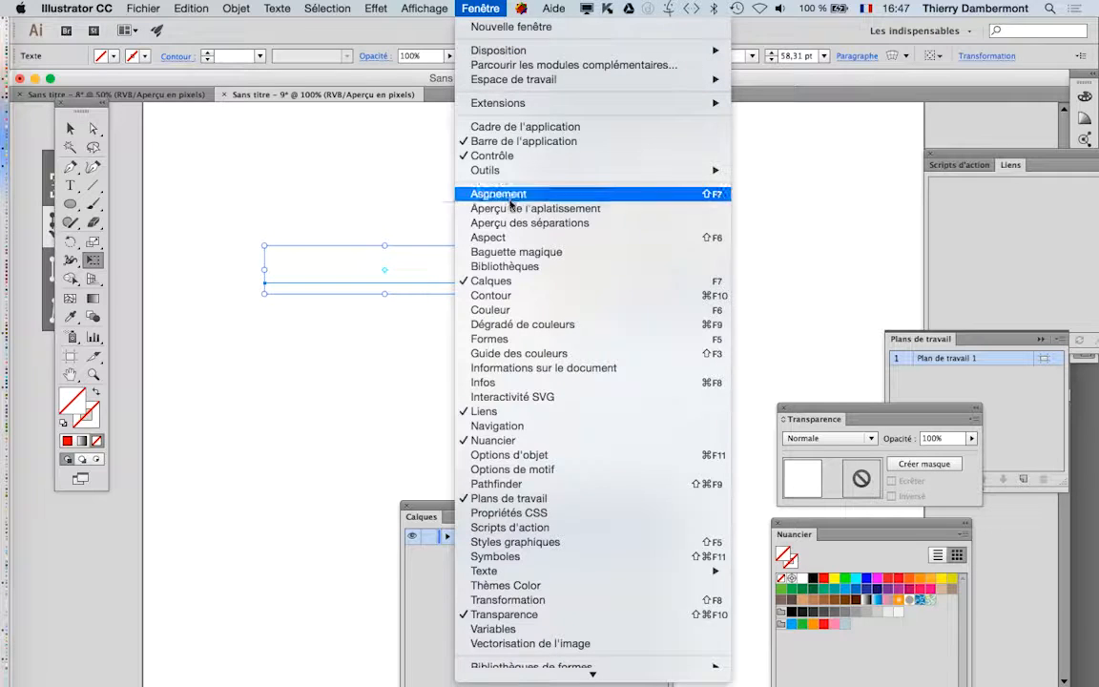
click(467, 235)
drag(938, 272, 286, 127)
click(431, 126)
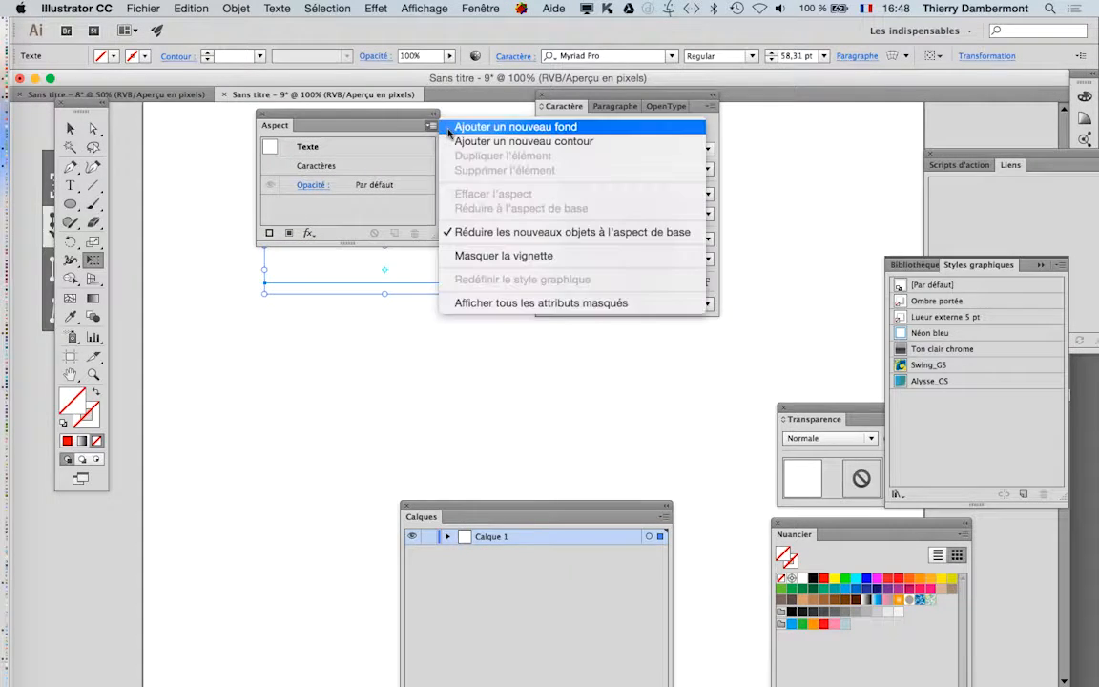
click(451, 128)
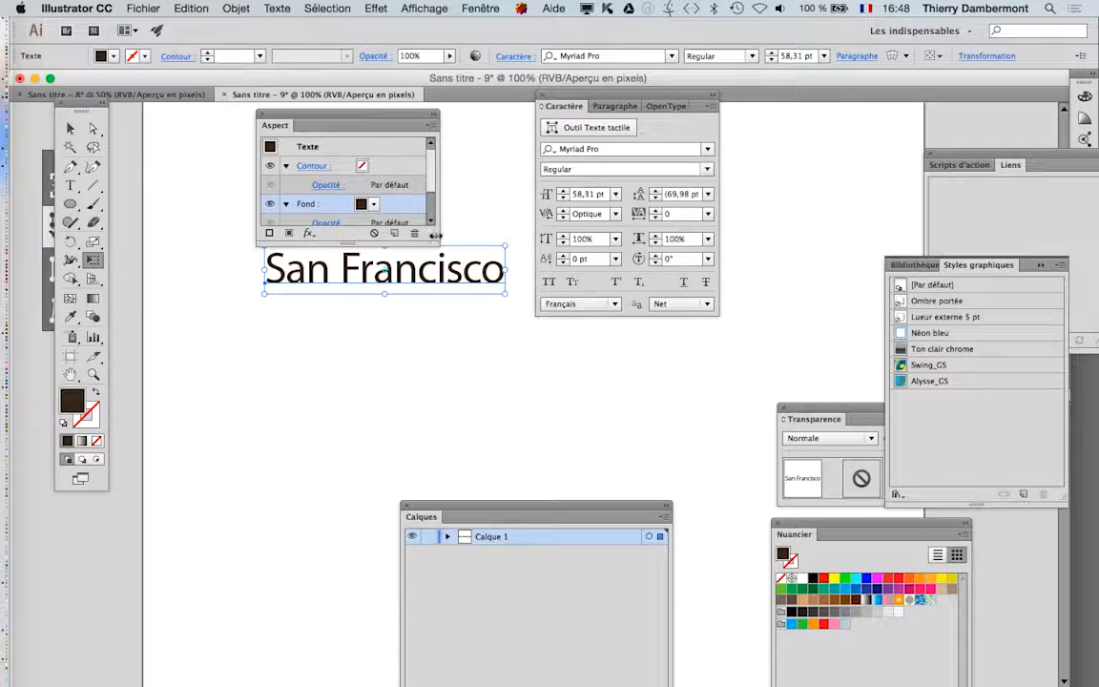
- Enlarge the Aspect panel, move it clear of the text, and set the new fill to red
drag(432, 234, 464, 354)
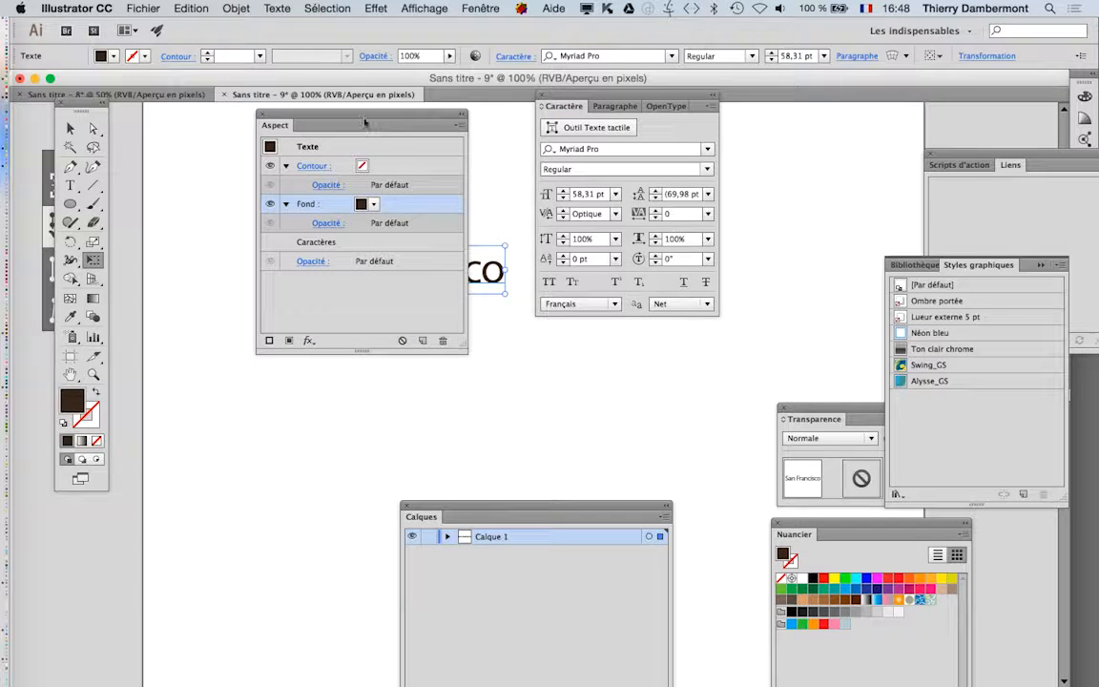
drag(355, 129, 859, 159)
click(879, 226)
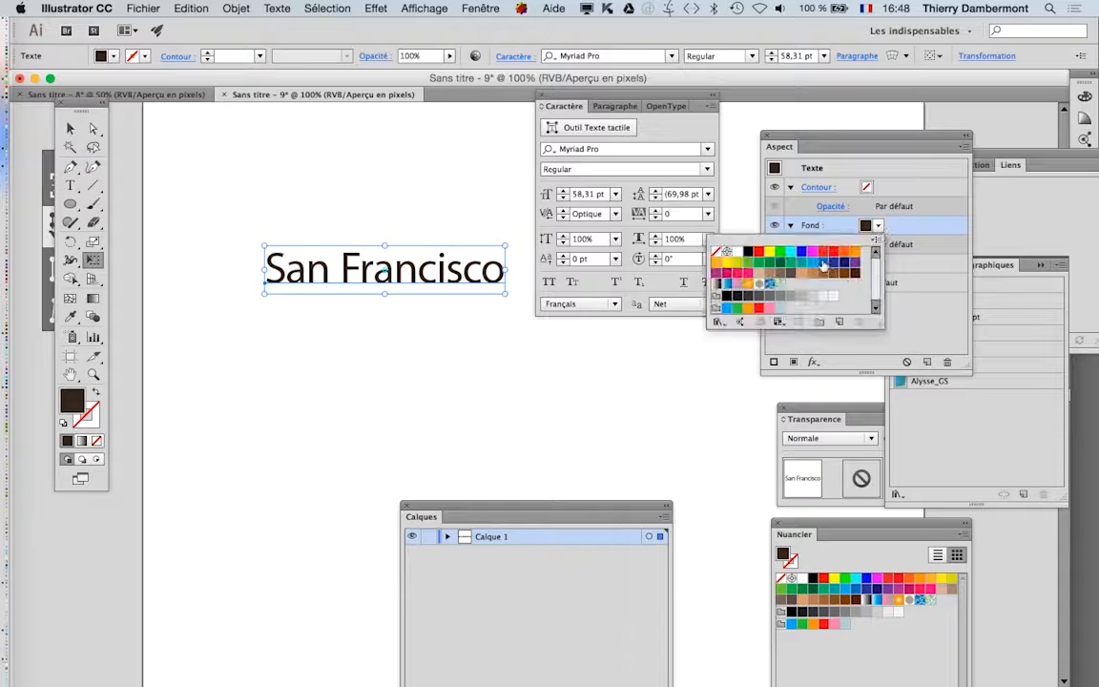
click(741, 243)
- Give the text a 3 pt light orange stroke in its appearance
click(879, 189)
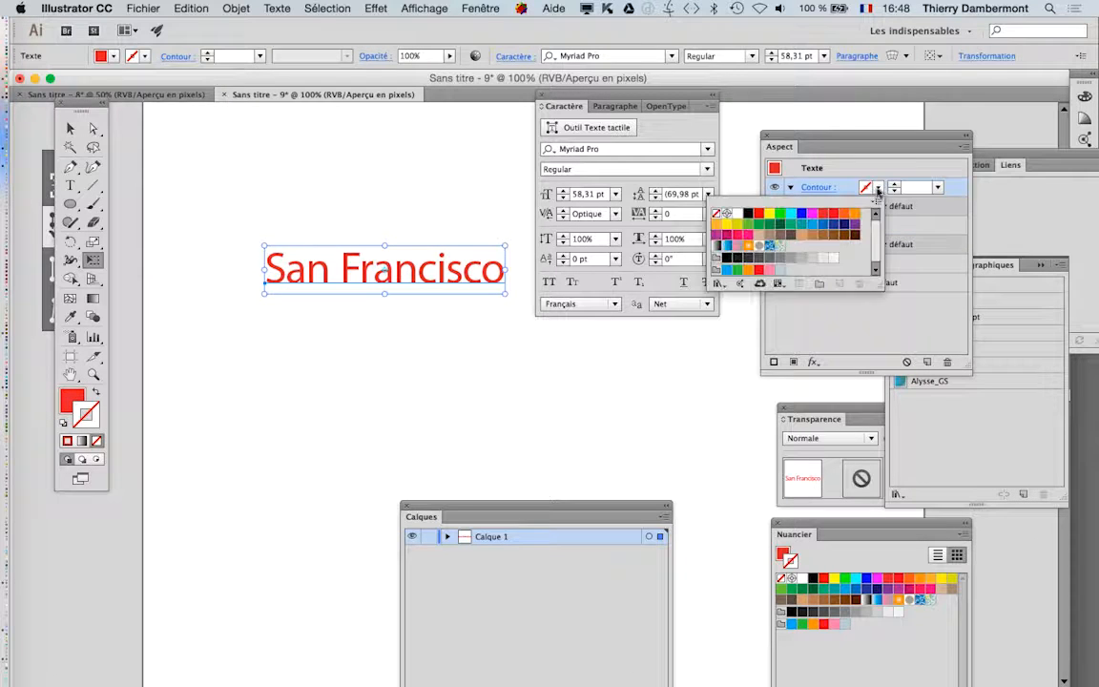
click(780, 215)
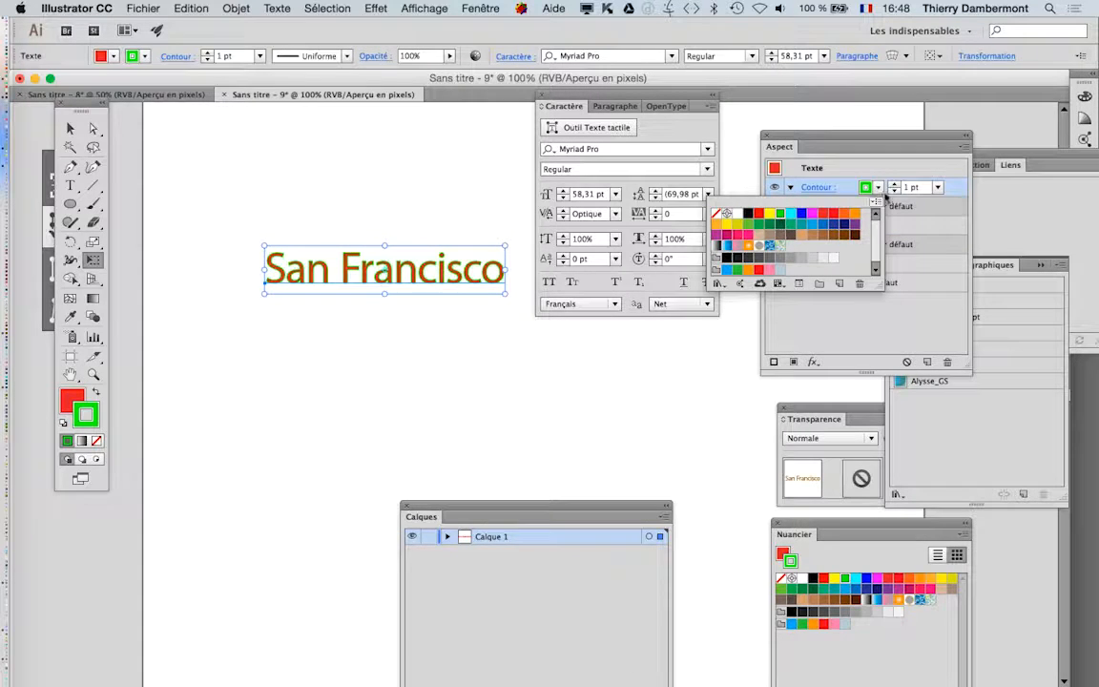
click(893, 184)
click(893, 184)
click(879, 188)
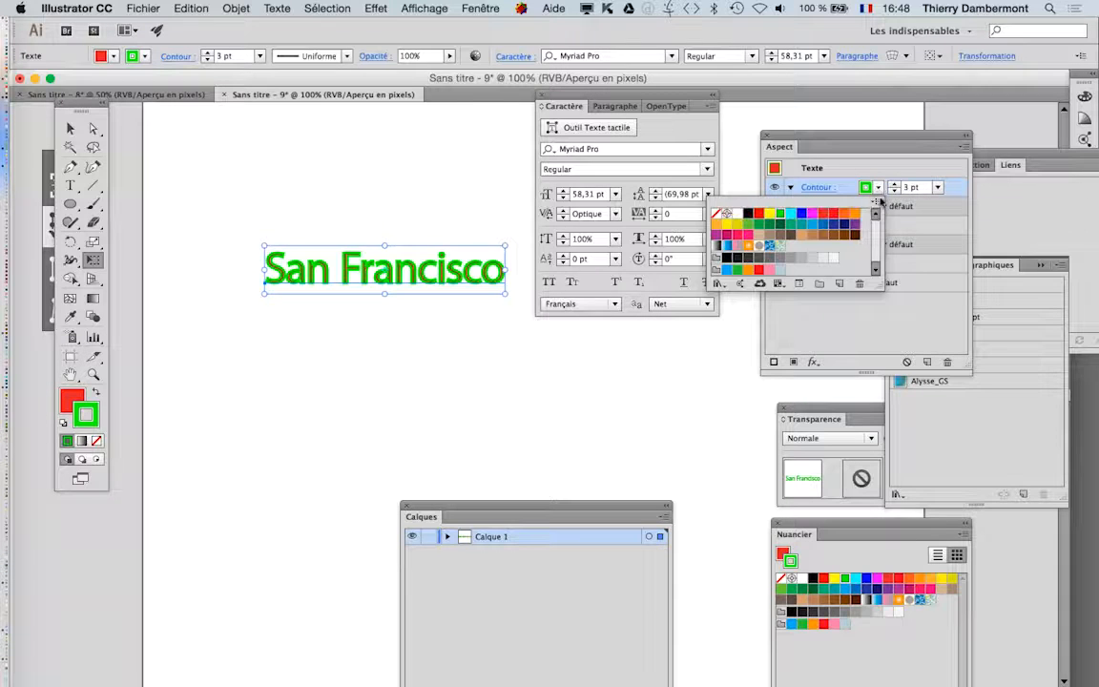
click(854, 215)
click(719, 225)
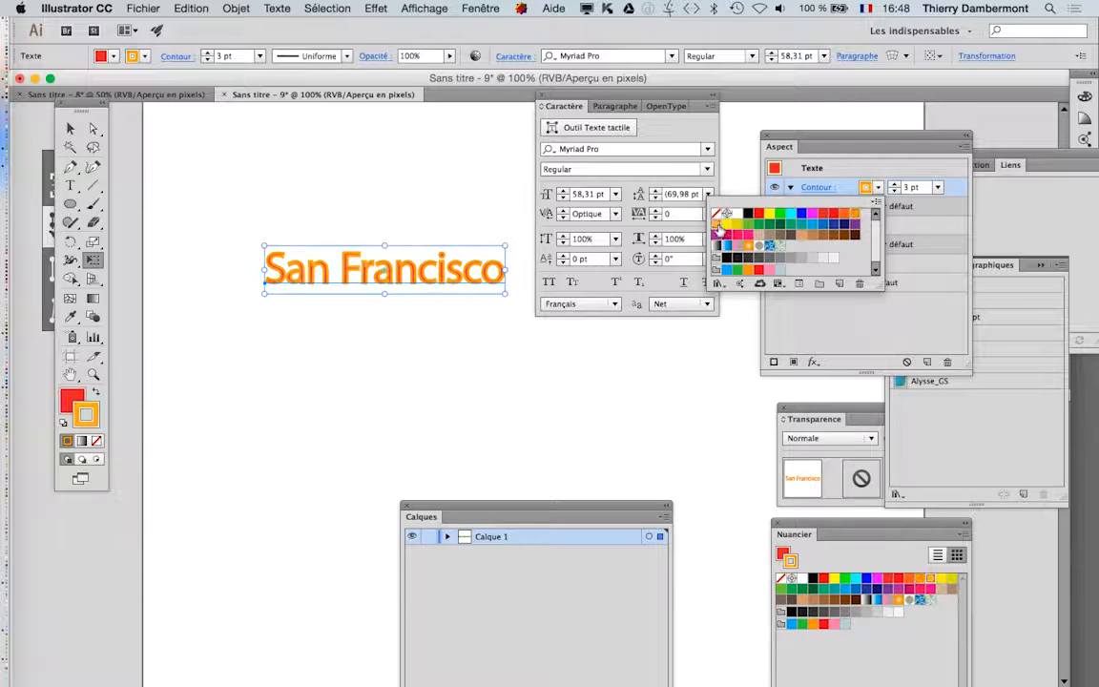
- Change the text's fill to dark blue and move the stroke below the fill in the appearance order
click(919, 234)
click(877, 229)
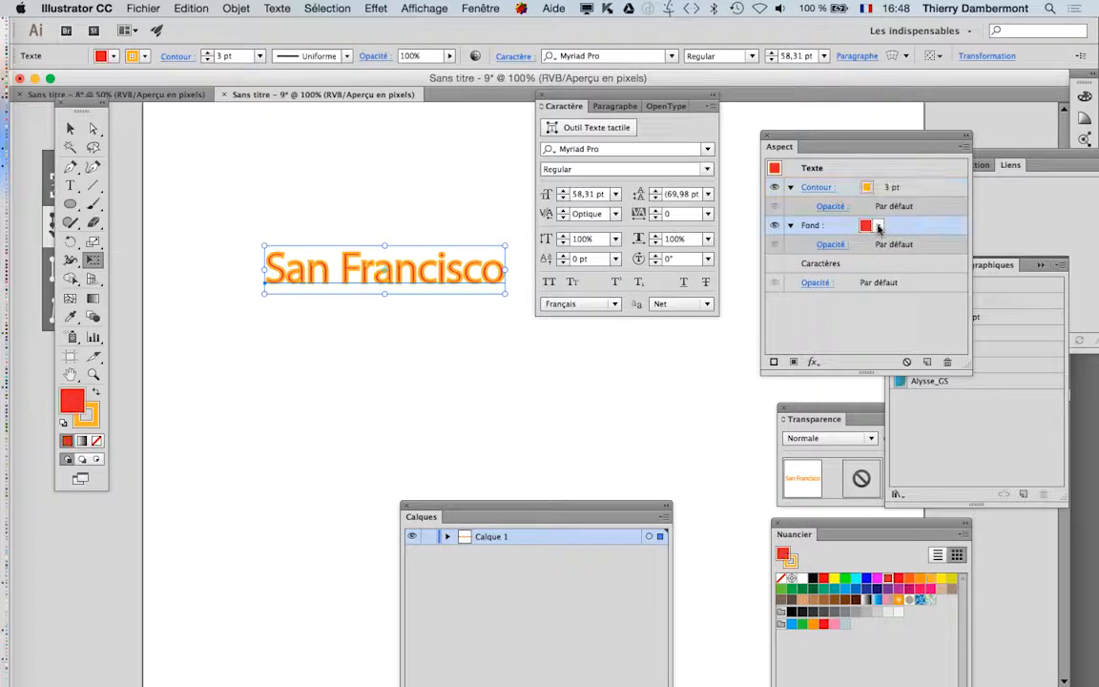
click(879, 226)
click(833, 262)
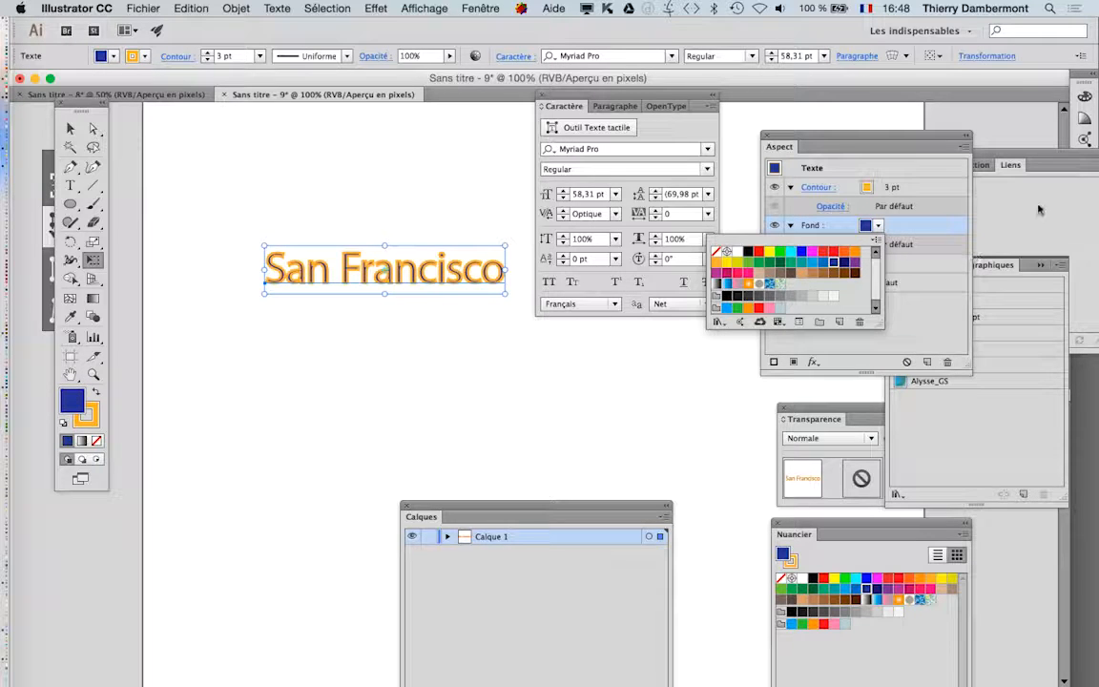
scroll(368, 281, up, 3)
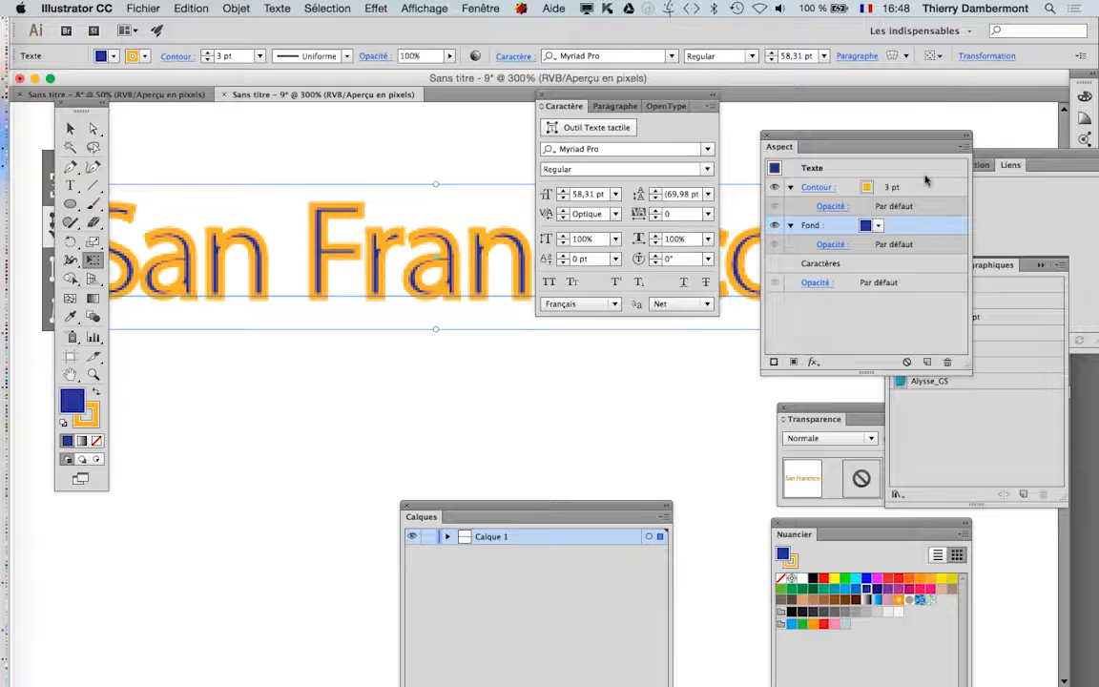
drag(921, 187, 921, 259)
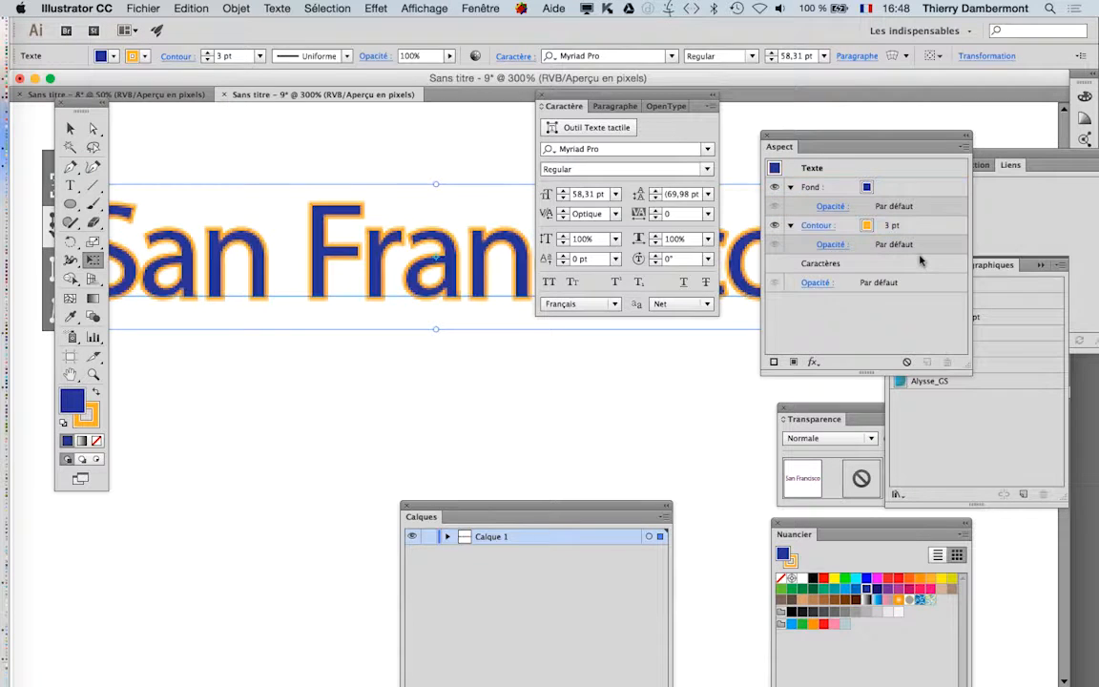
- Move the Caractère and Aspect panels away from the text and reselect the text with the Selection tool
scroll(454, 296, down, 1)
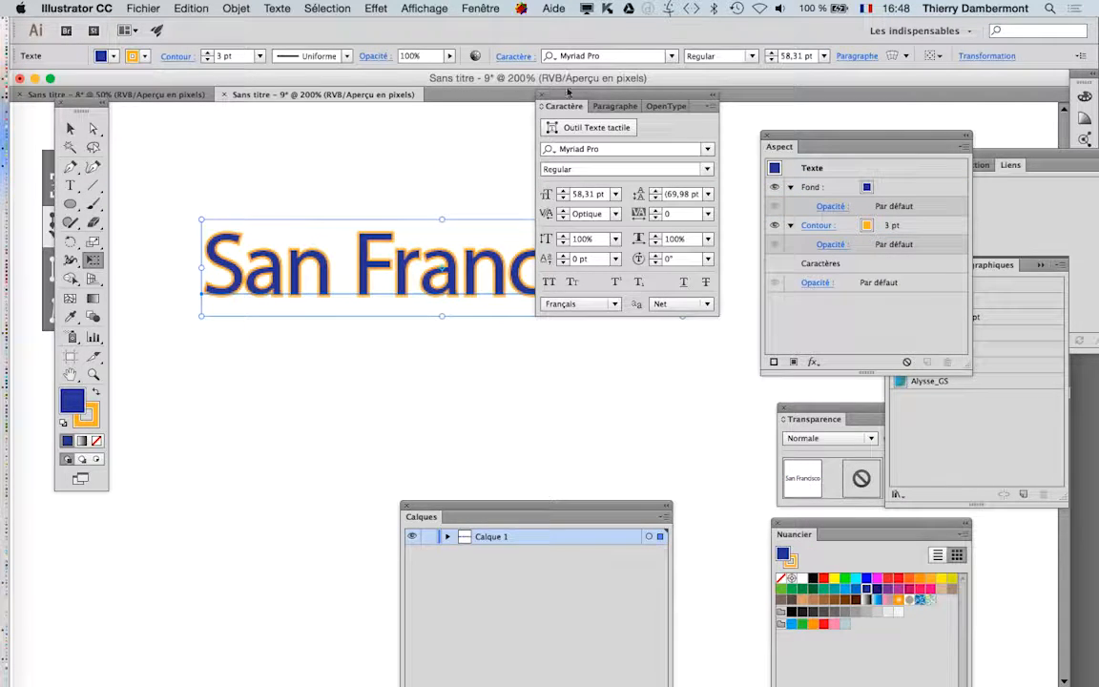
drag(568, 92, 265, 423)
drag(786, 142, 747, 127)
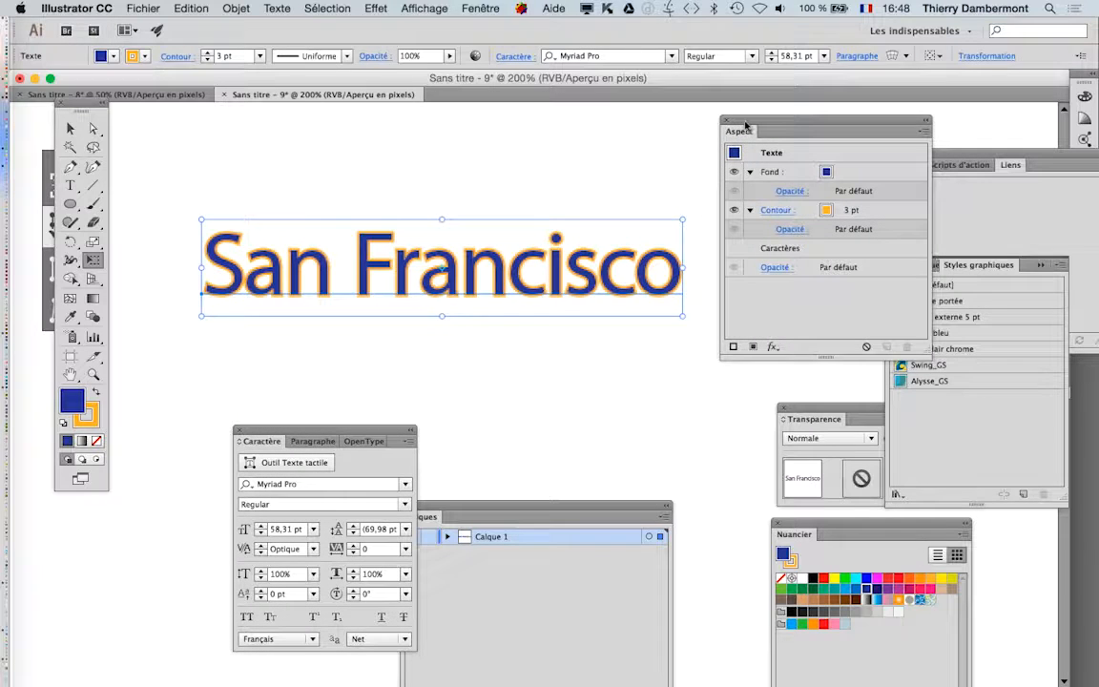
click(74, 129)
click(350, 320)
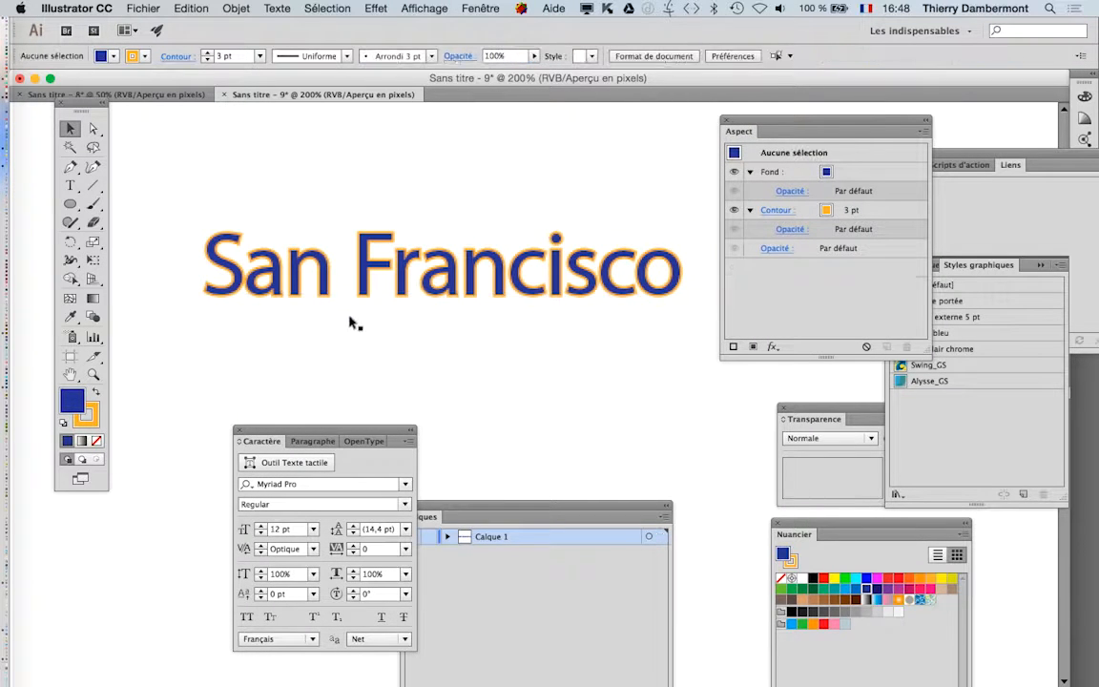
click(343, 298)
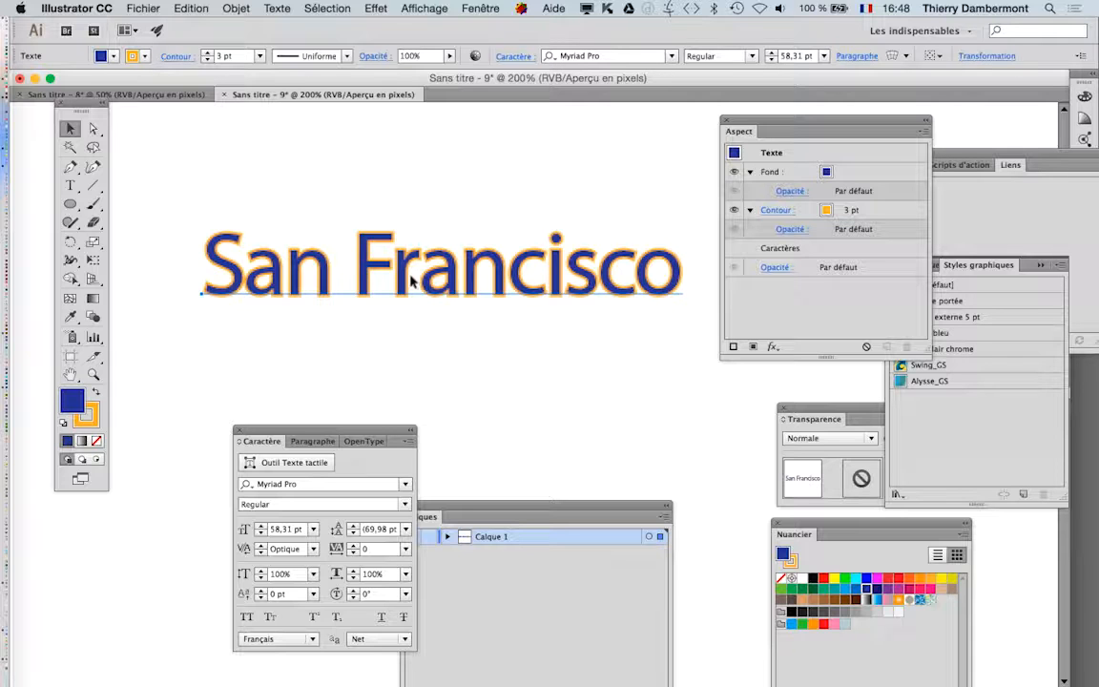
click(375, 8)
mouse_move(436, 210)
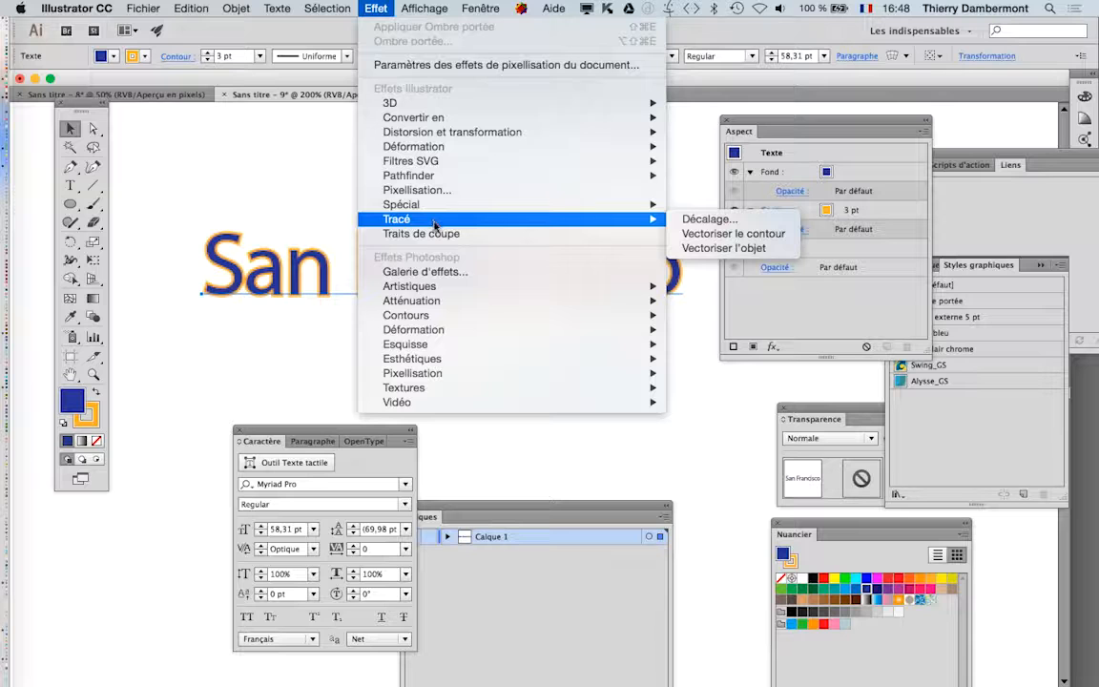
click(768, 307)
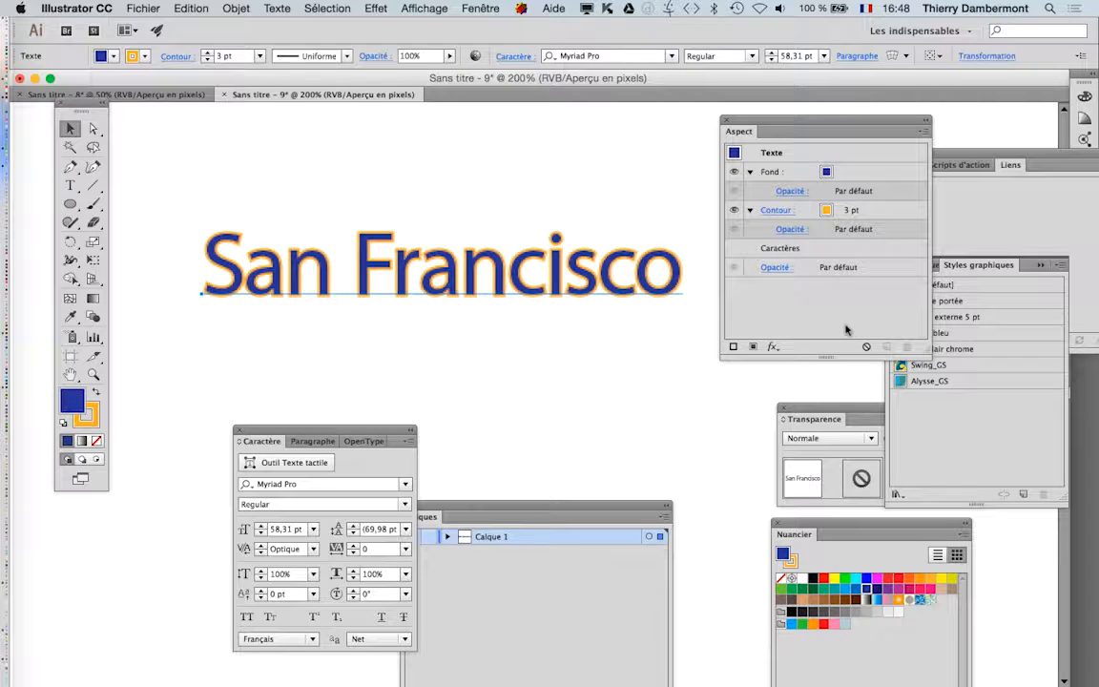
- Duplicate the dark blue fill in the text's appearance and place the copy below the orange stroke
mouse_move(769, 116)
mouse_down()
mouse_move(714, 123)
mouse_move(762, 120)
mouse_up()
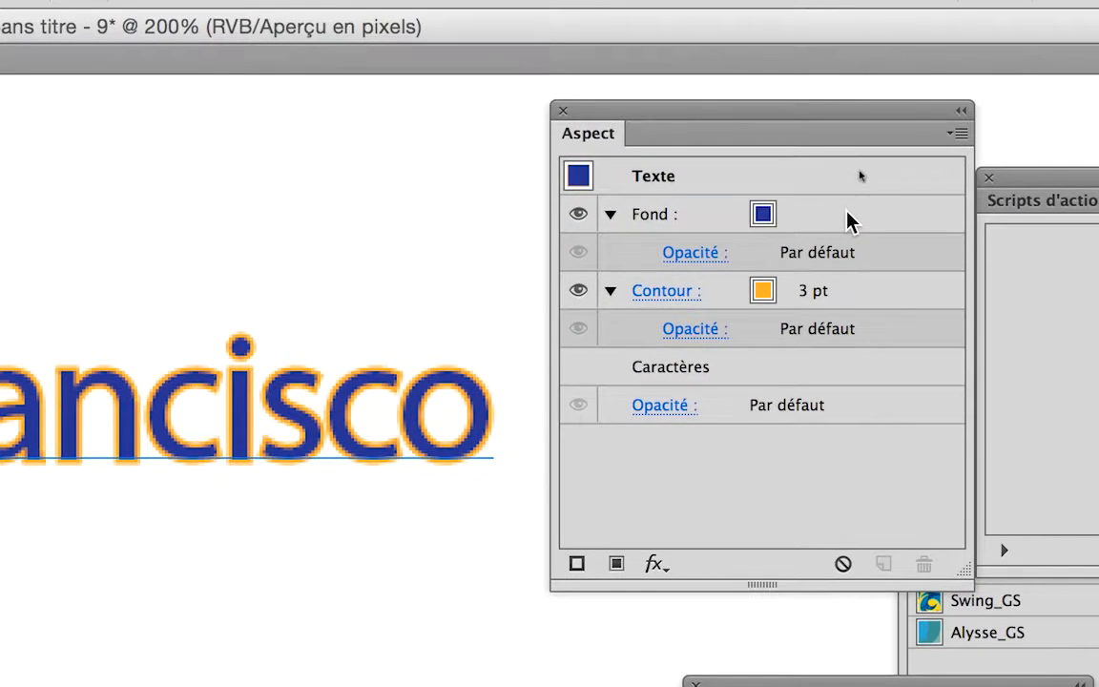
click(848, 219)
drag(852, 218, 880, 419)
drag(858, 285, 858, 473)
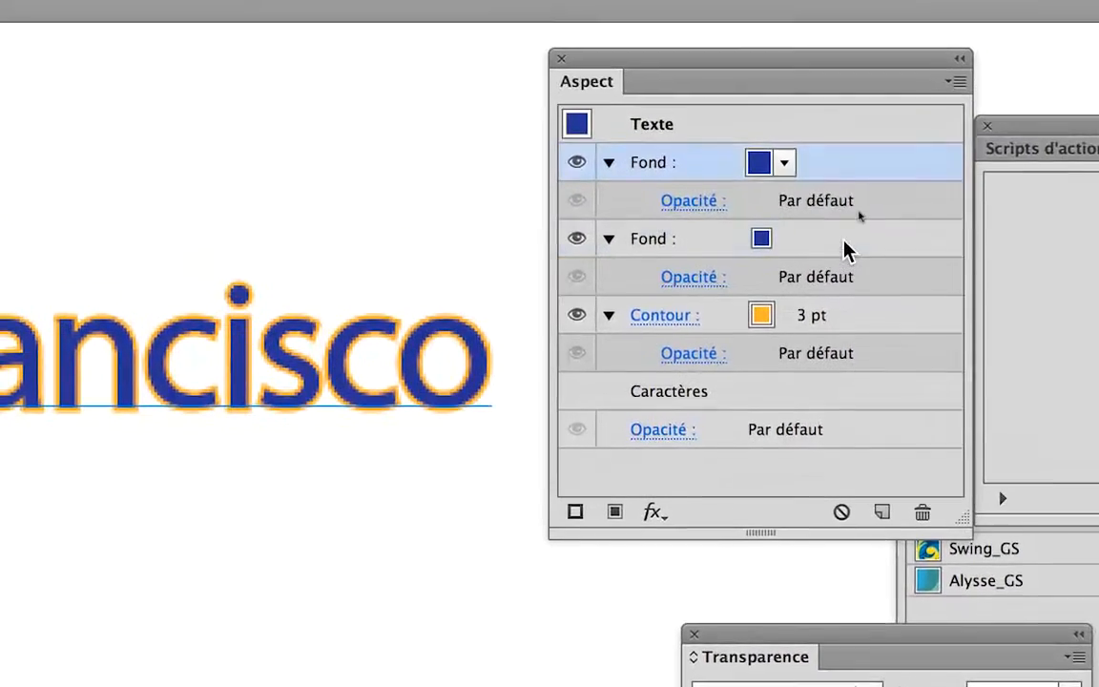
click(831, 69)
drag(850, 247, 852, 290)
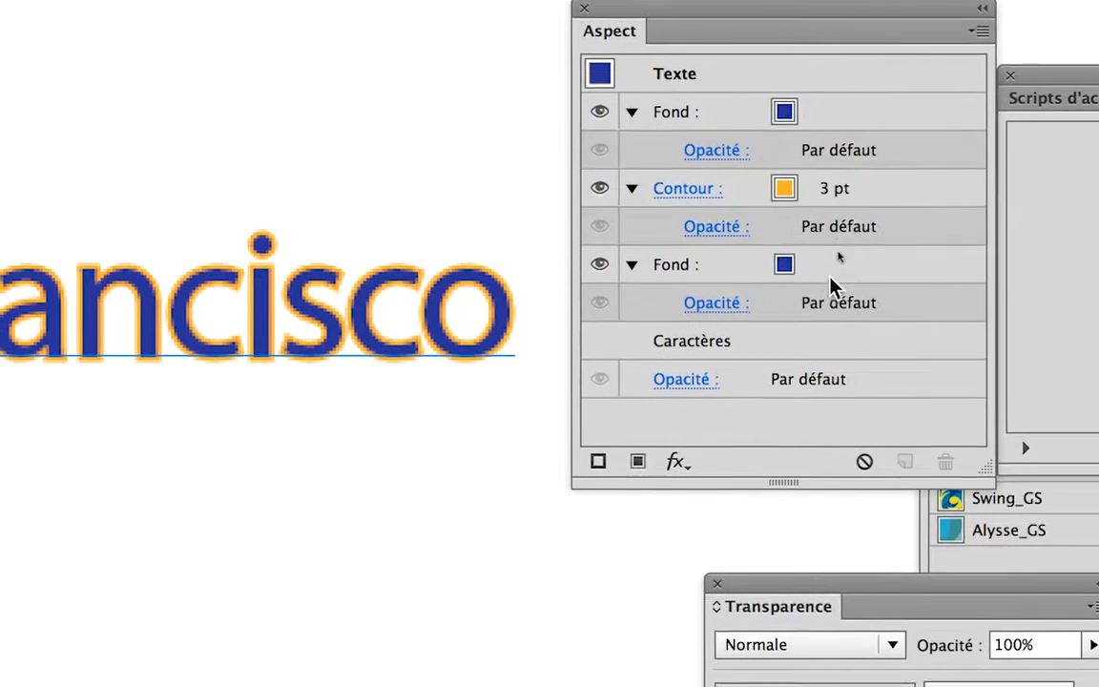
- Convert the lowest fill to a rounded rectangle with relative size, 18 px extra width and height, and a 9 px radius
click(847, 250)
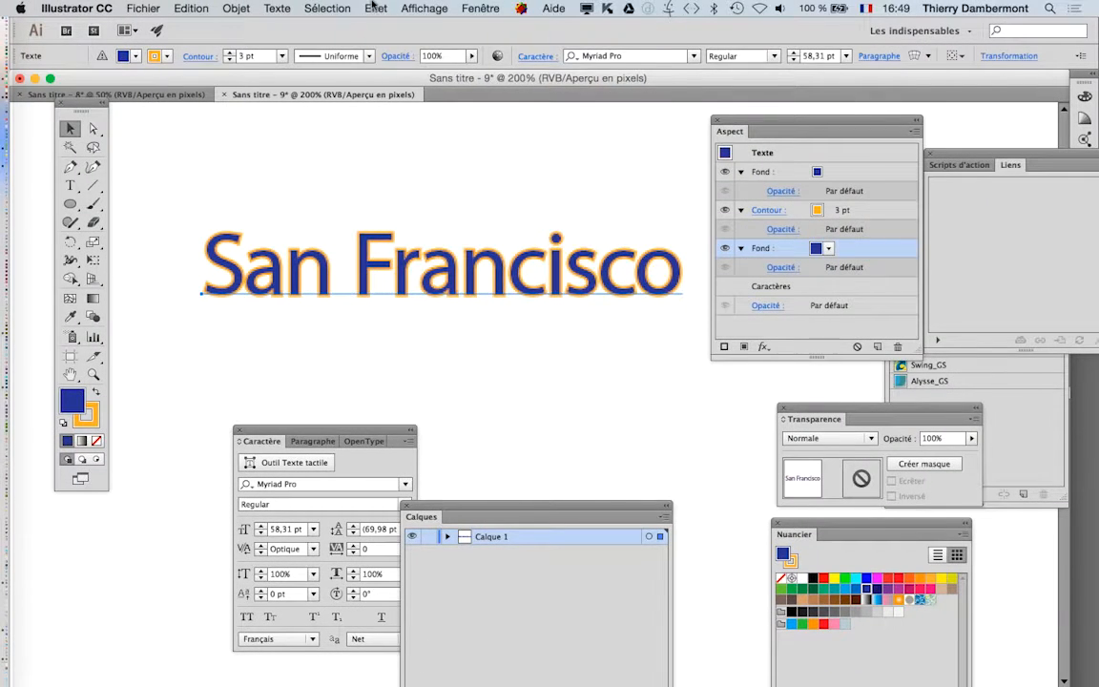
click(375, 8)
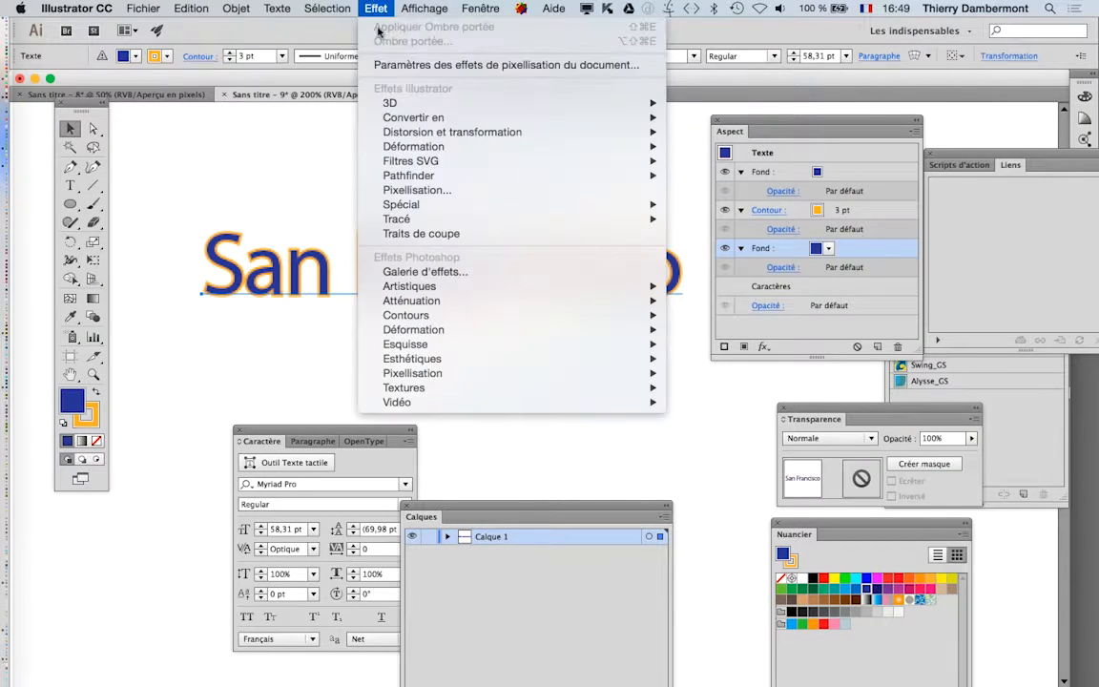
mouse_move(395, 133)
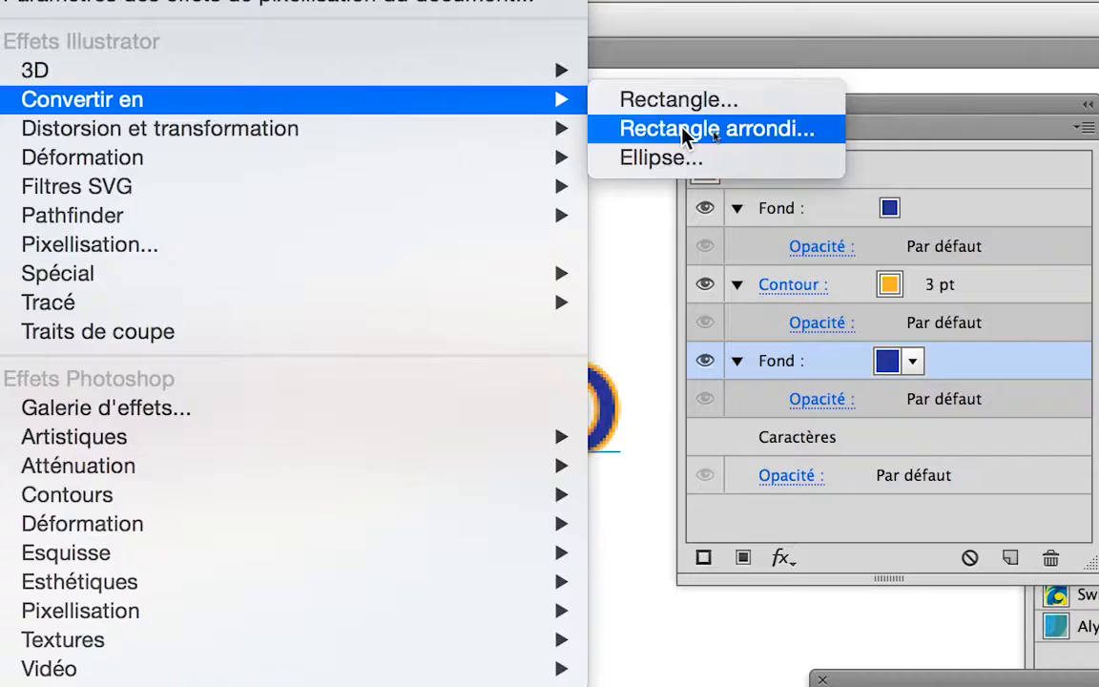
click(823, 146)
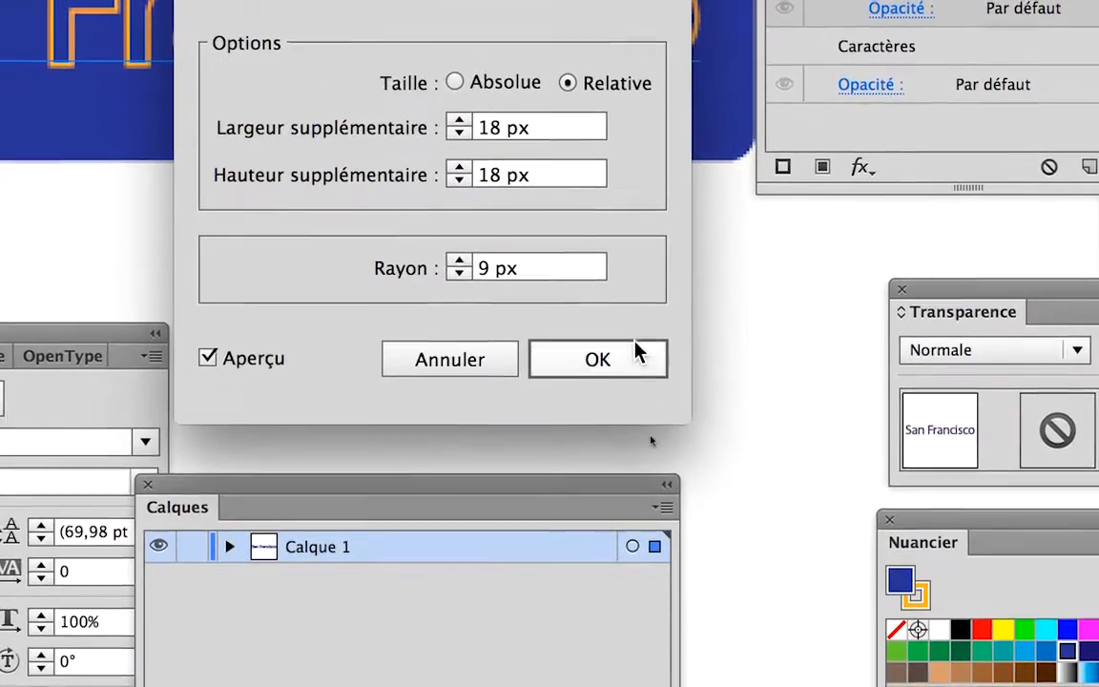
click(637, 353)
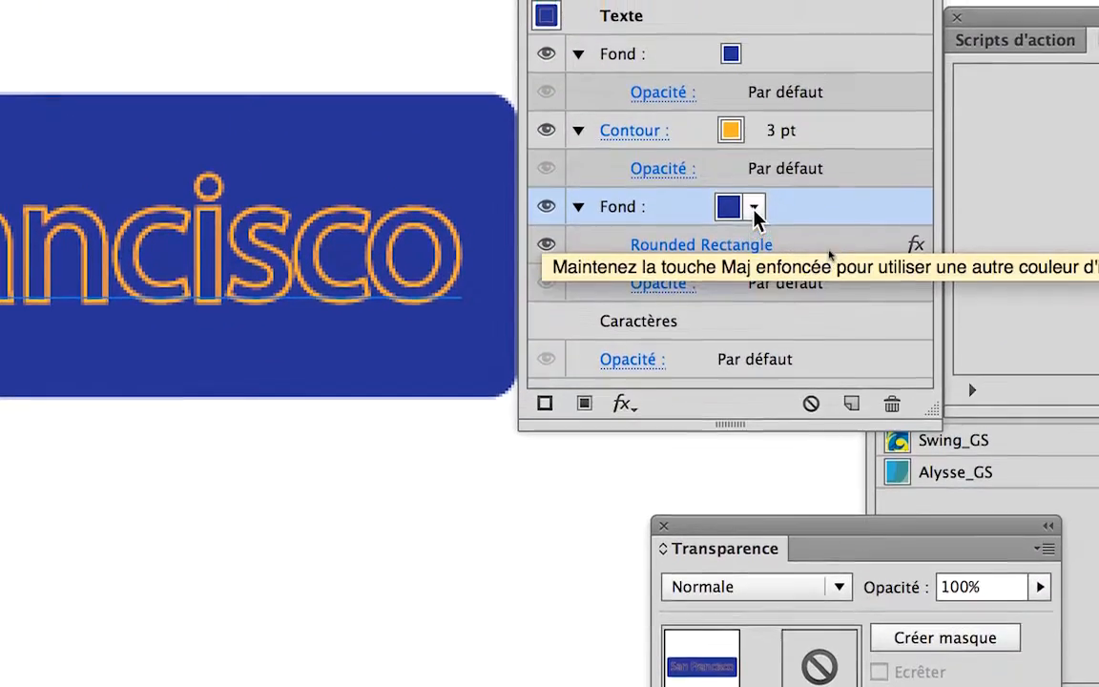
- Change the color of the lowest fill, which forms the rounded-rectangle background, to a medium gray swatch
click(753, 208)
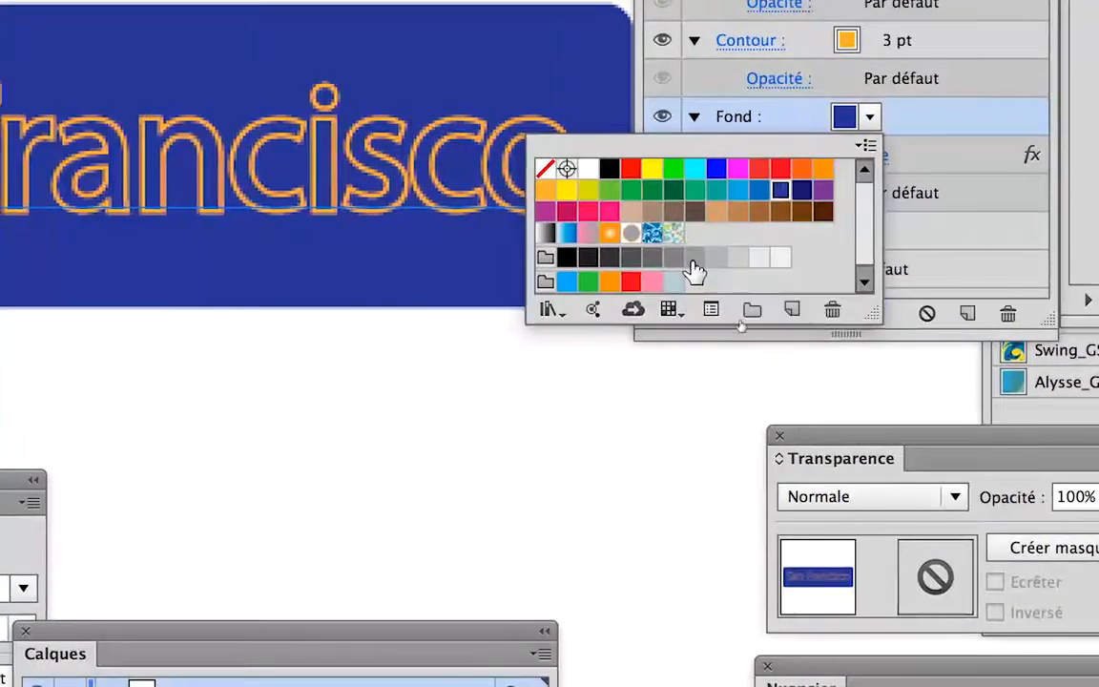
click(693, 260)
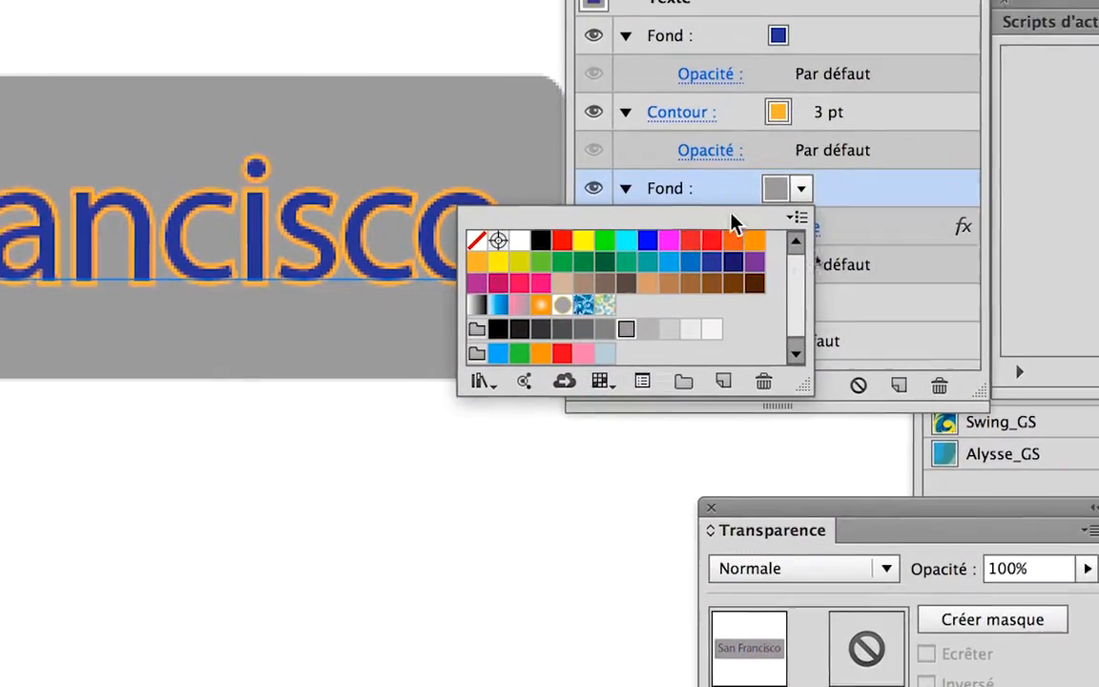
click(923, 223)
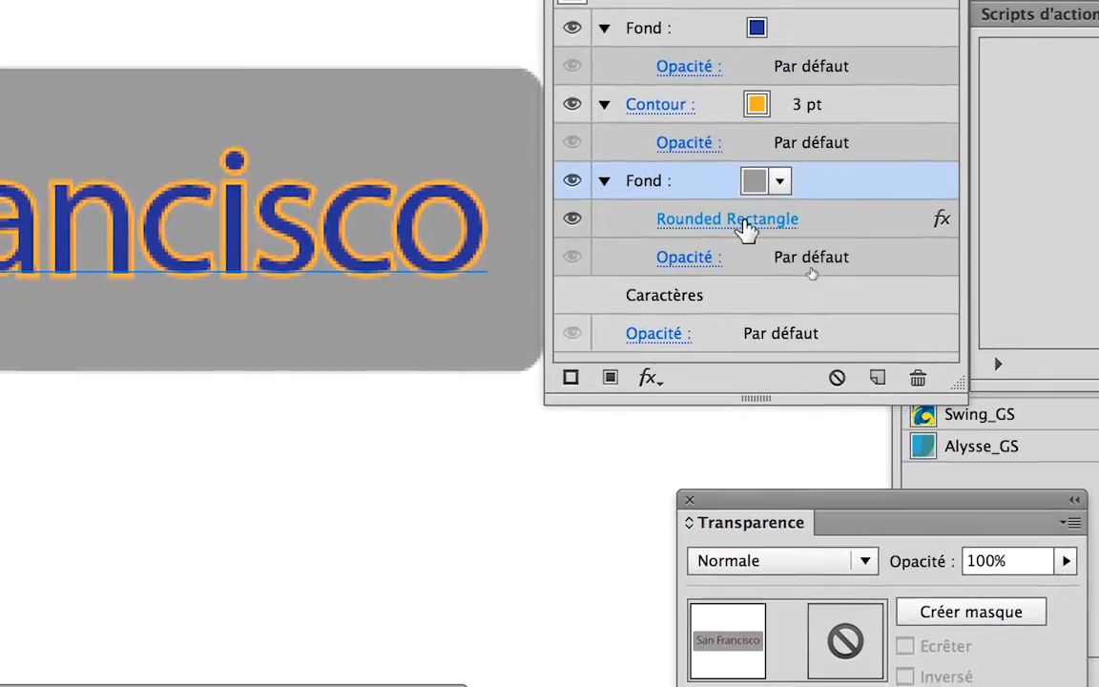
- Review the shape options of the gray fill's Rounded Rectangle effect and close them without changes
click(744, 223)
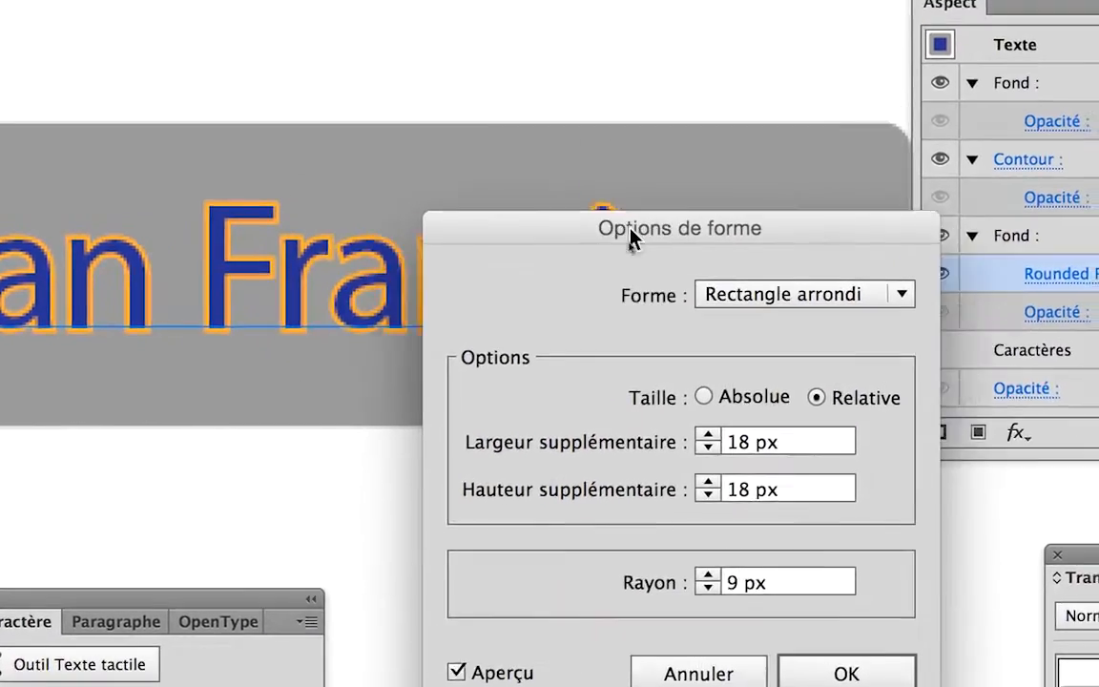
drag(630, 238, 816, 167)
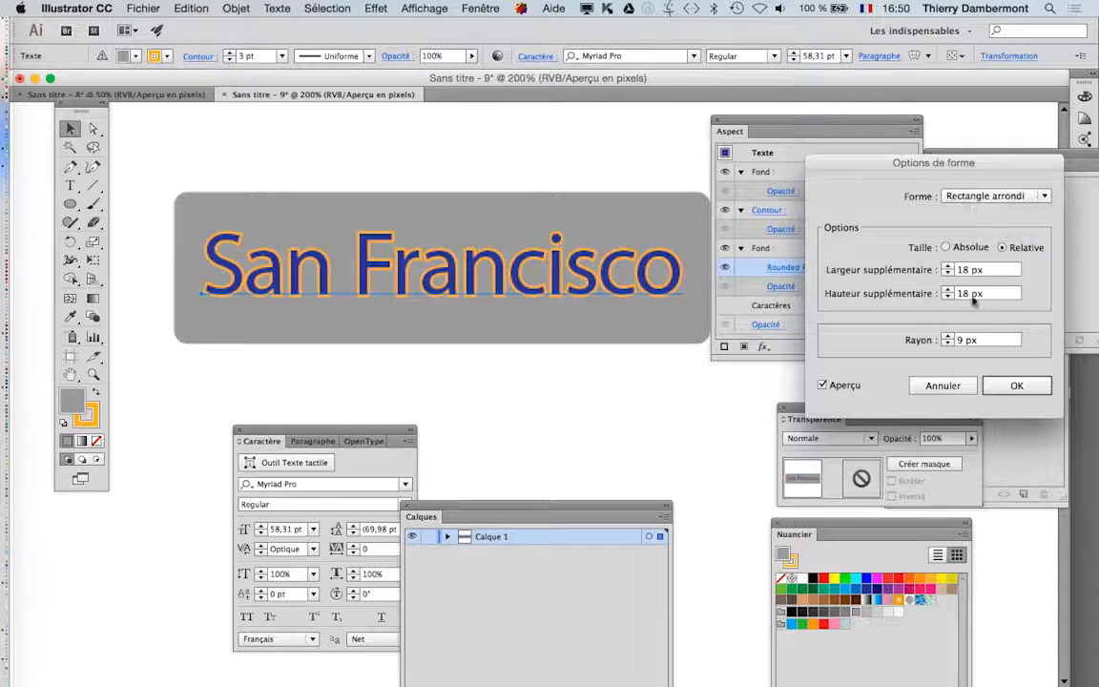
click(959, 382)
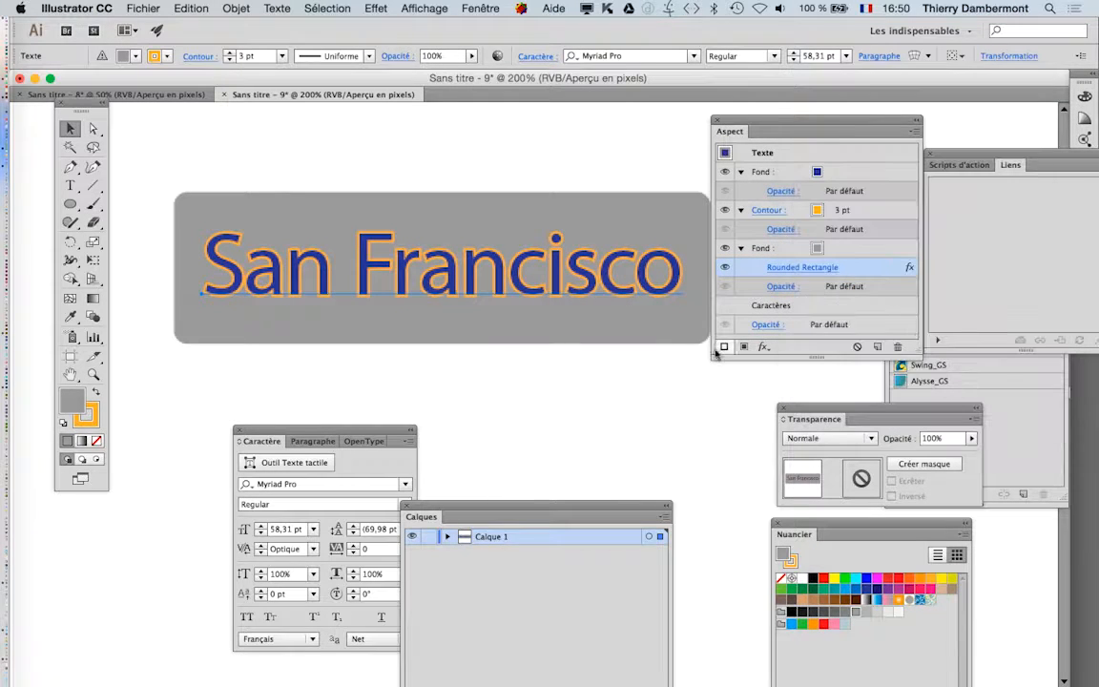
- Append the word "Bay" to the San Francisco text and move the Aspect panel below the background shape
click(71, 187)
click(613, 250)
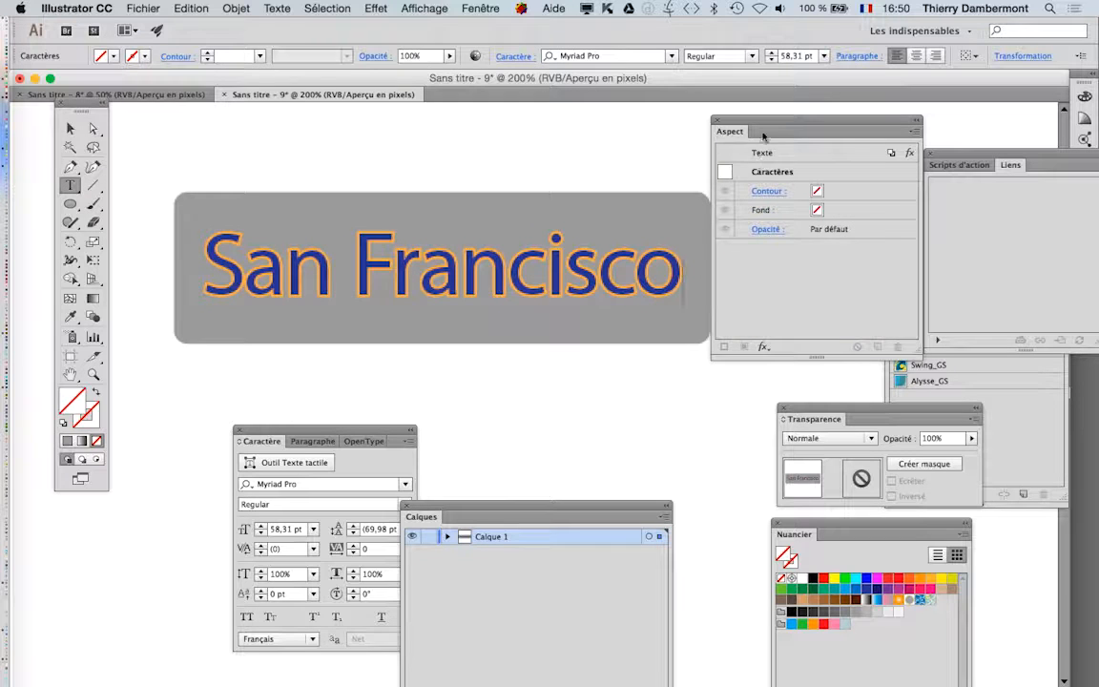
drag(764, 119, 741, 396)
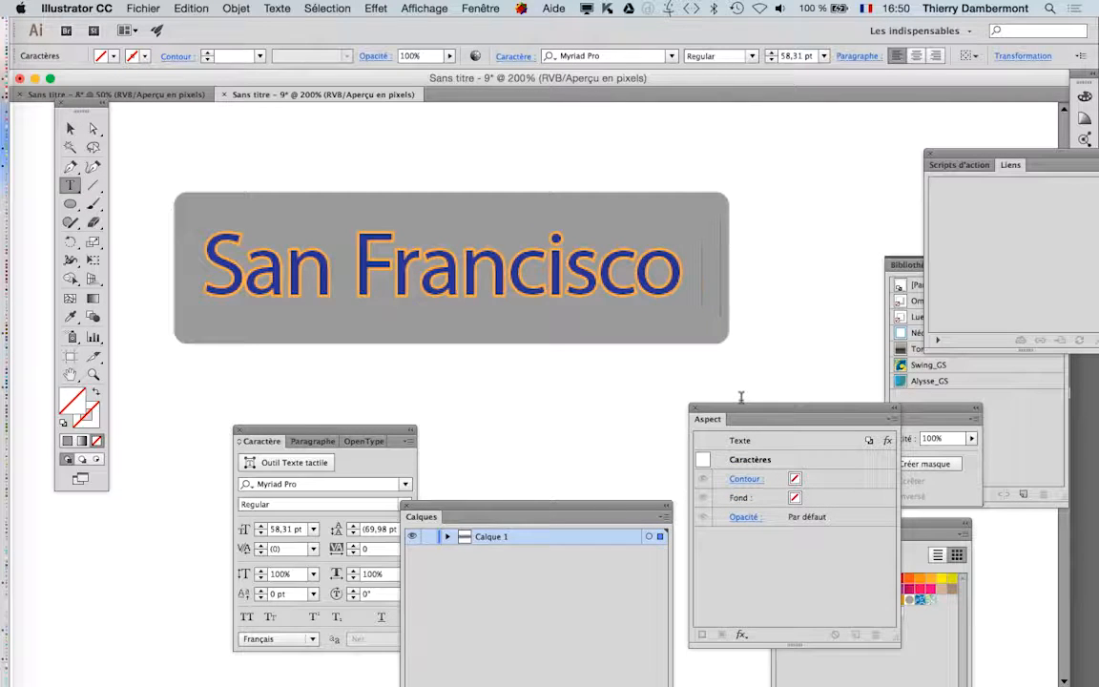
text(Bay)
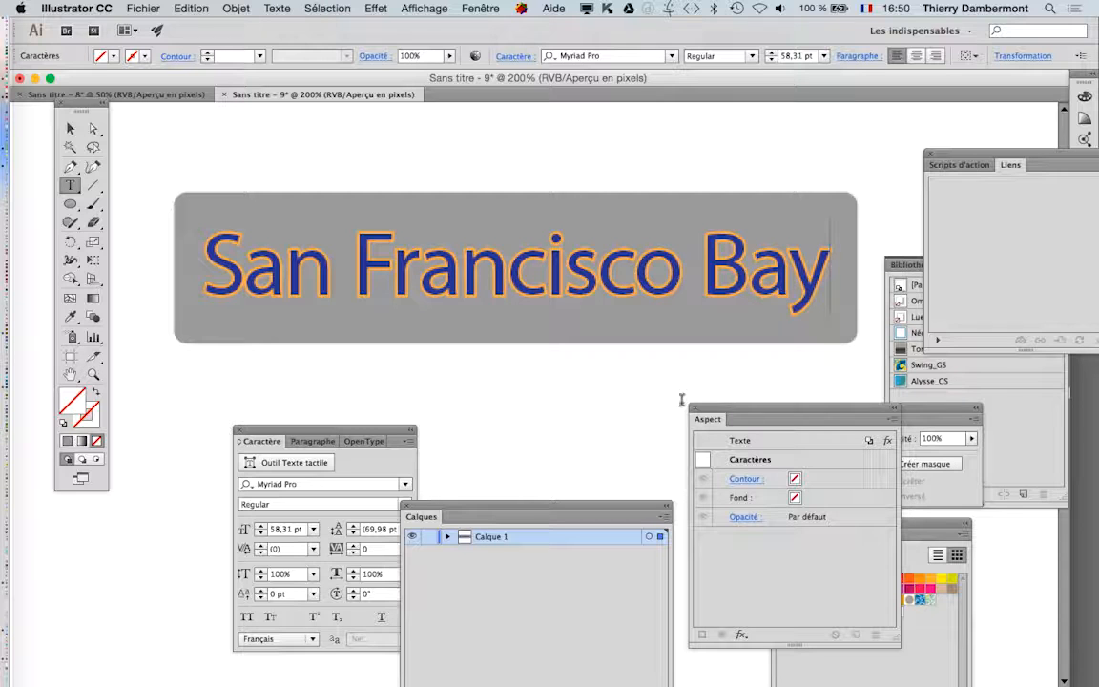
- Replace "Francisco Bay" with "Diego" in the styled text and return to the Selection tool
drag(818, 294, 366, 274)
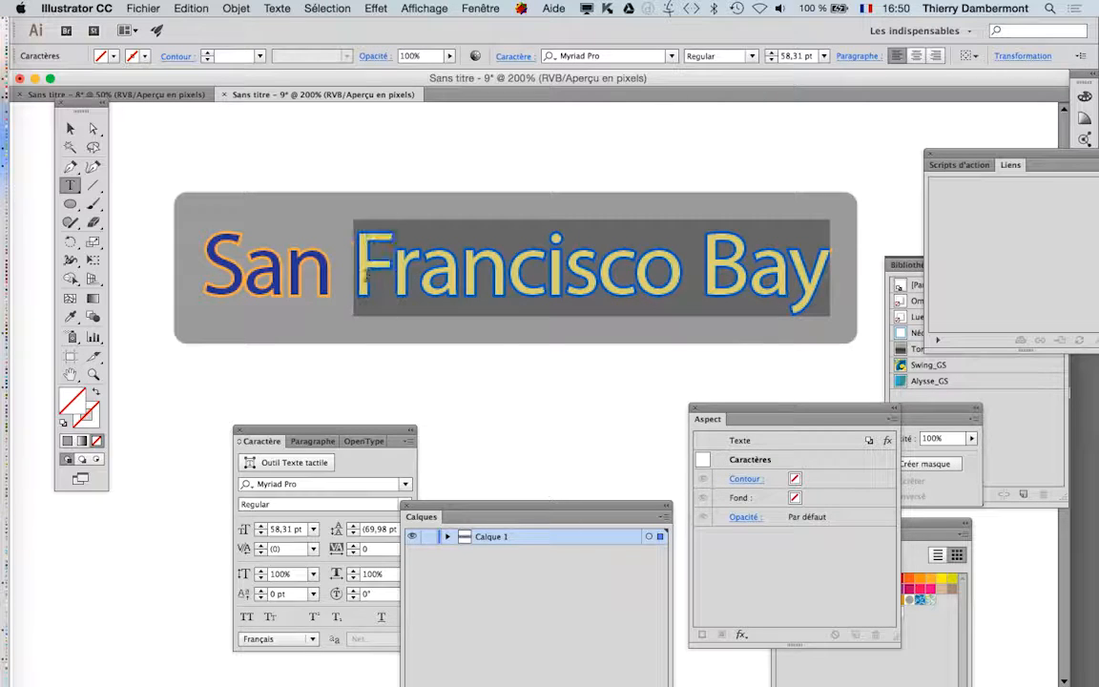
text(Diego)
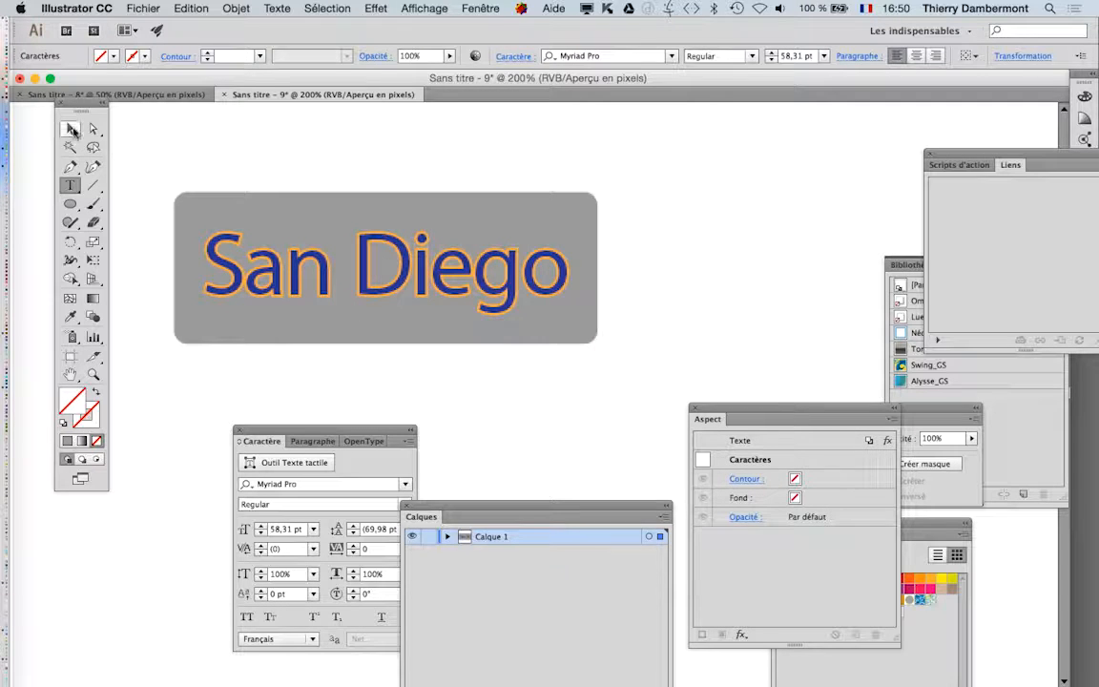
click(71, 129)
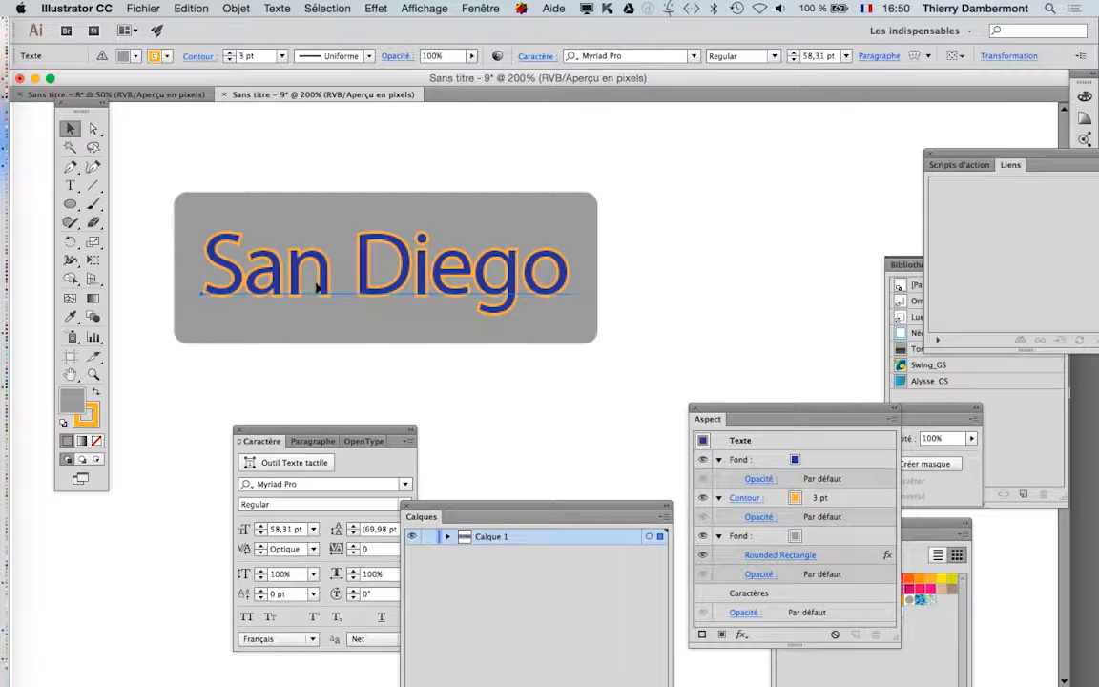
scroll(317, 291, down, 2)
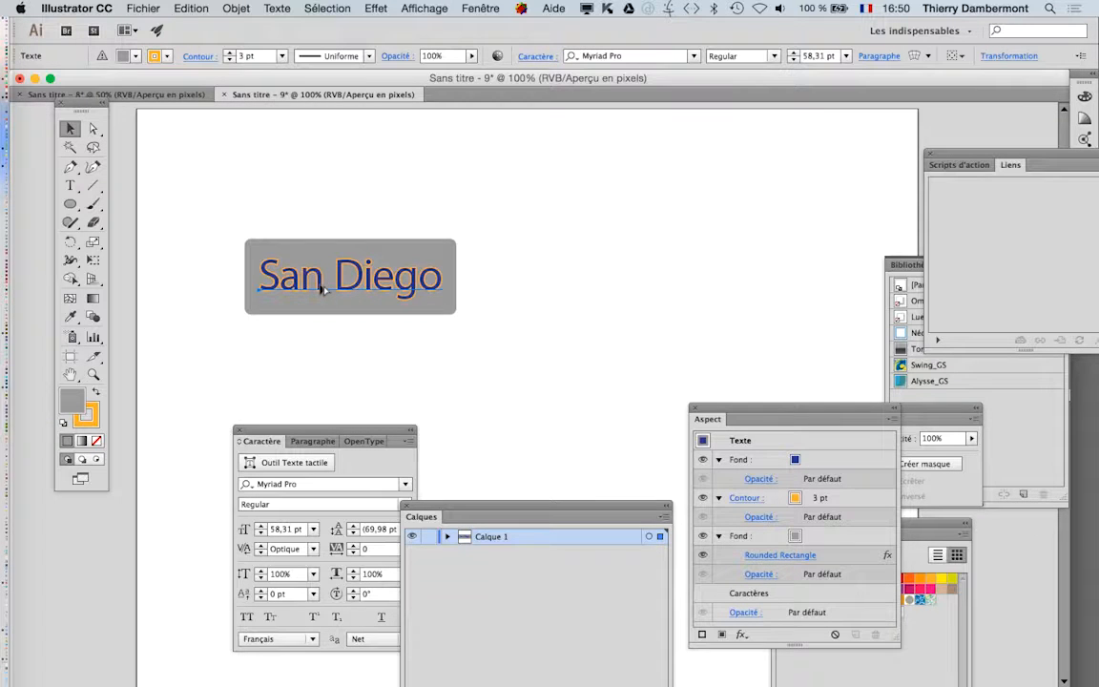
scroll(322, 289, up, 2)
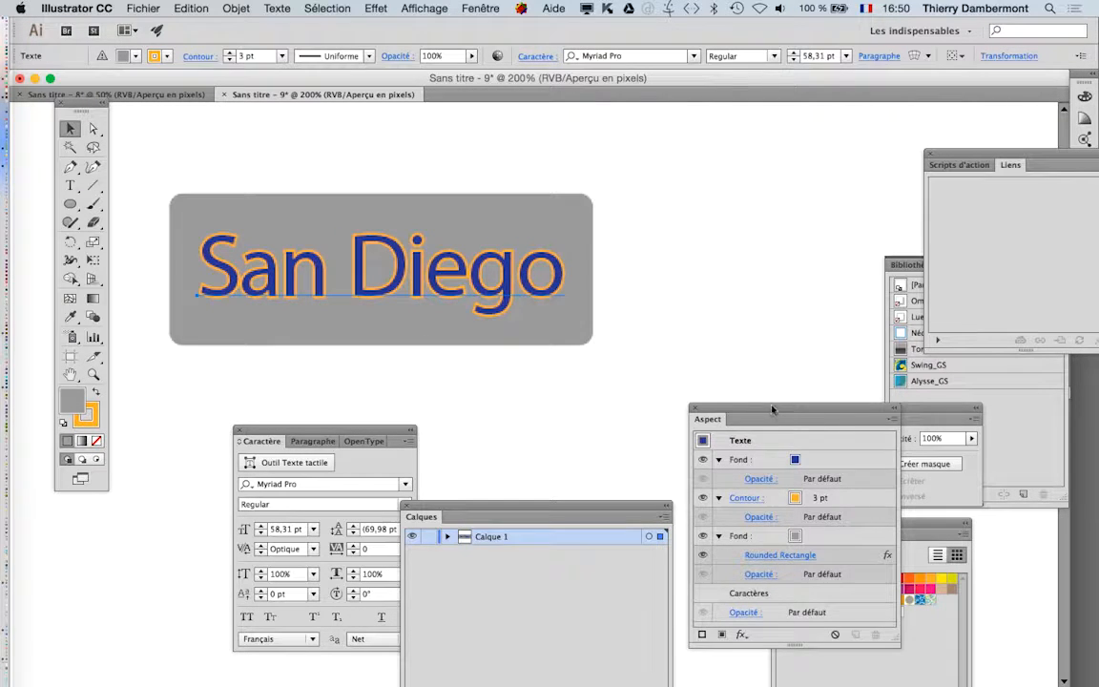
- Duplicate the 3 pt orange stroke in the text's appearance and copy the gray fill's Rounded Rectangle effect onto the lower stroke
drag(773, 409, 754, 137)
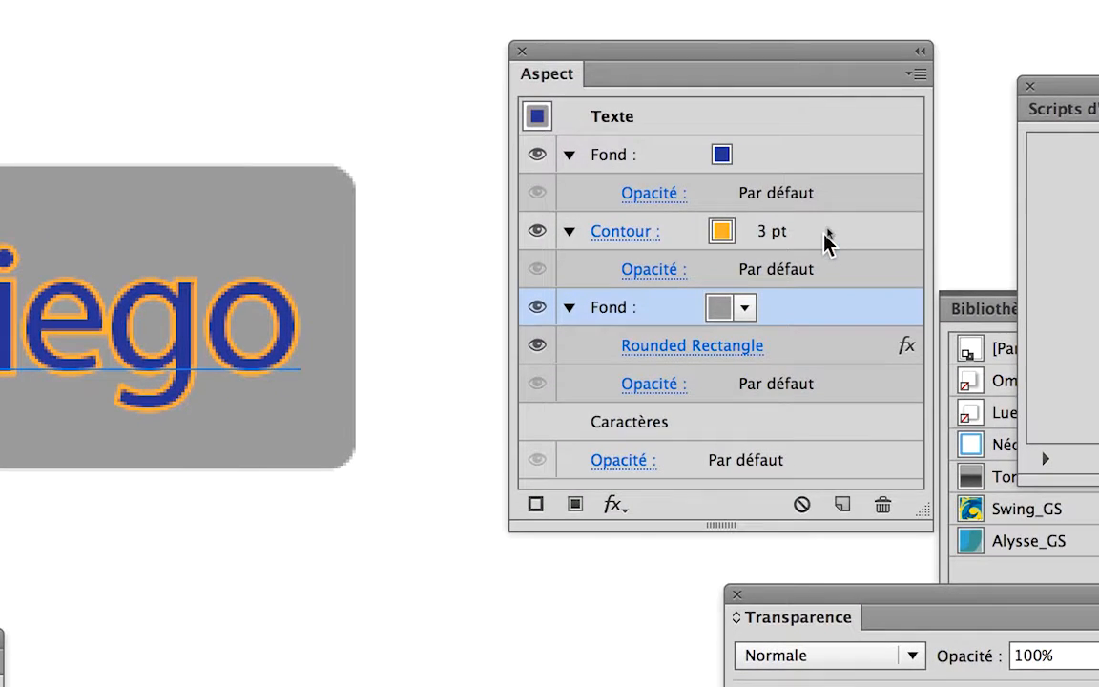
drag(826, 239, 841, 505)
drag(830, 327, 832, 329)
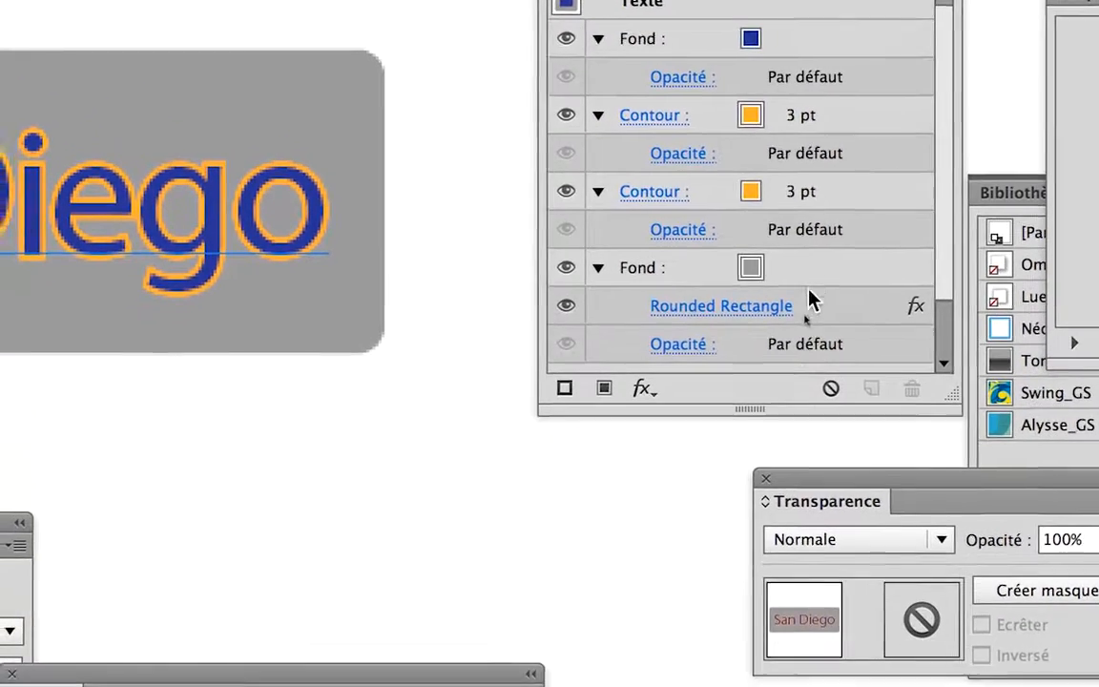
click(809, 303)
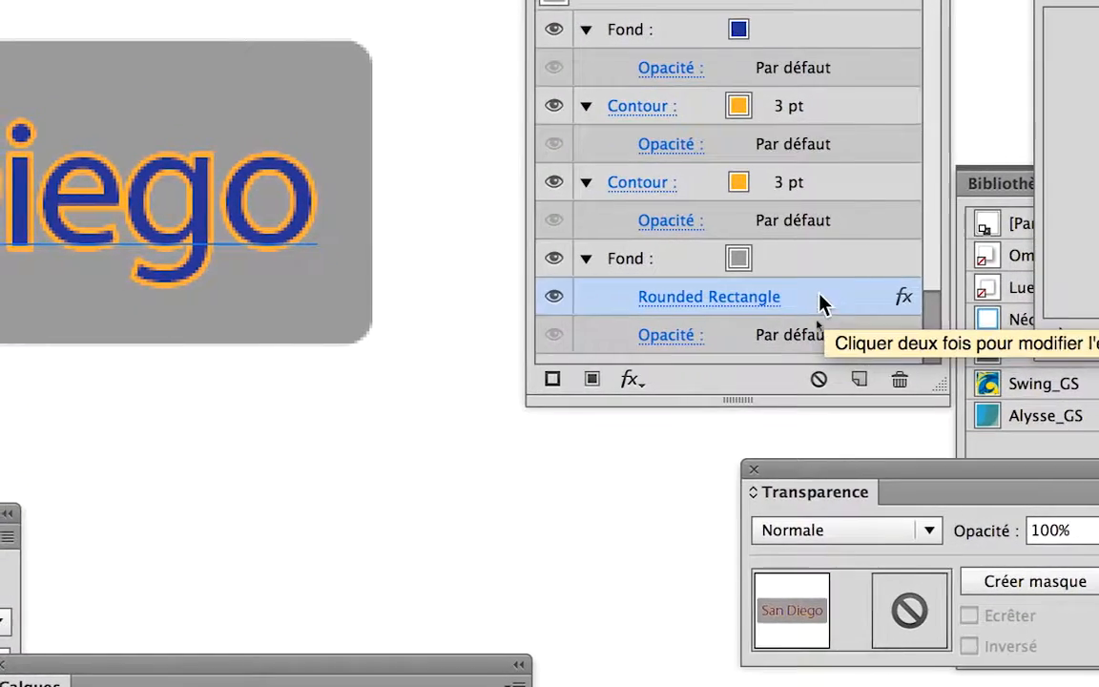
drag(825, 306, 828, 256)
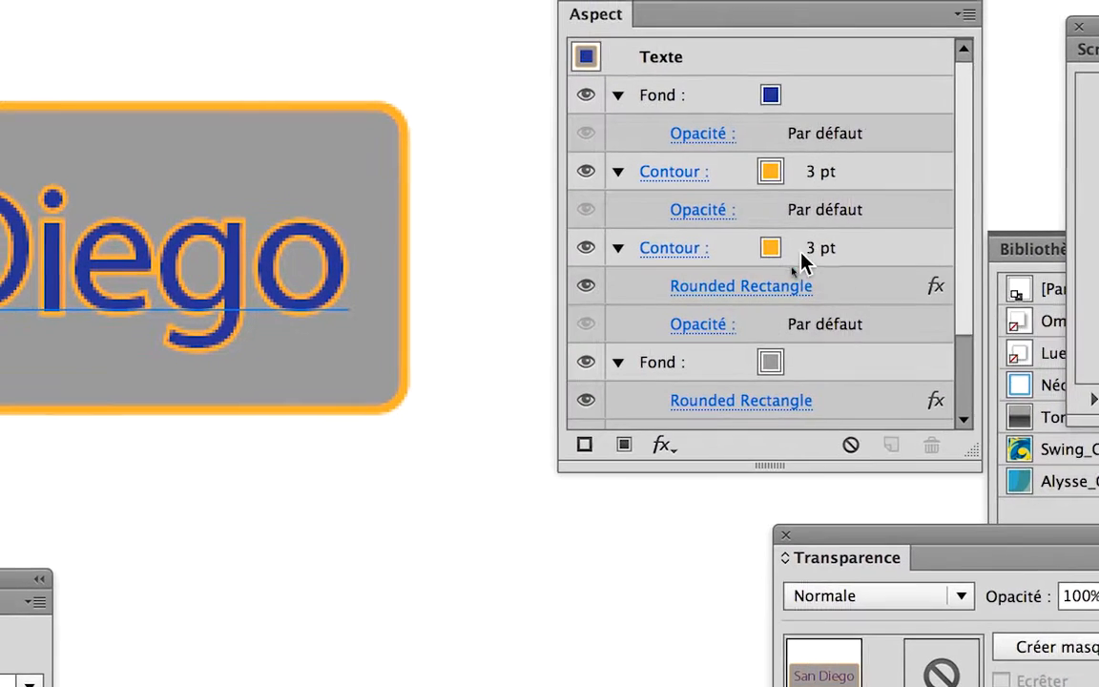
- Change the stroke carrying the Rounded Rectangle effect to red and enlarge the Aspect panel to fit all attributes
click(773, 229)
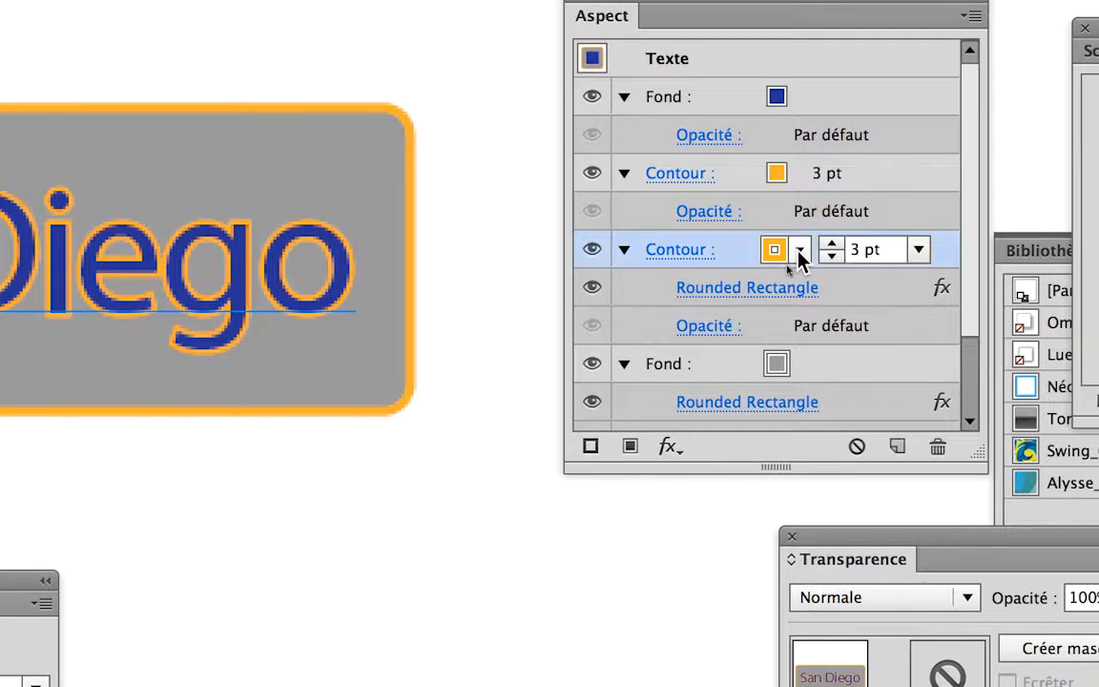
click(773, 225)
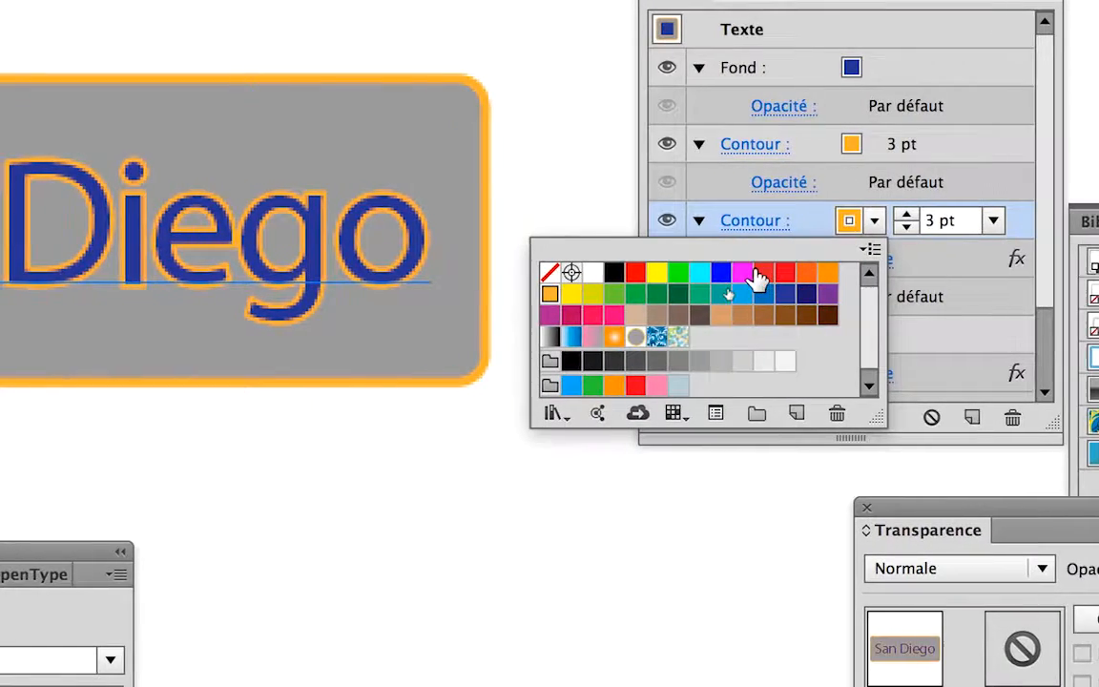
click(689, 302)
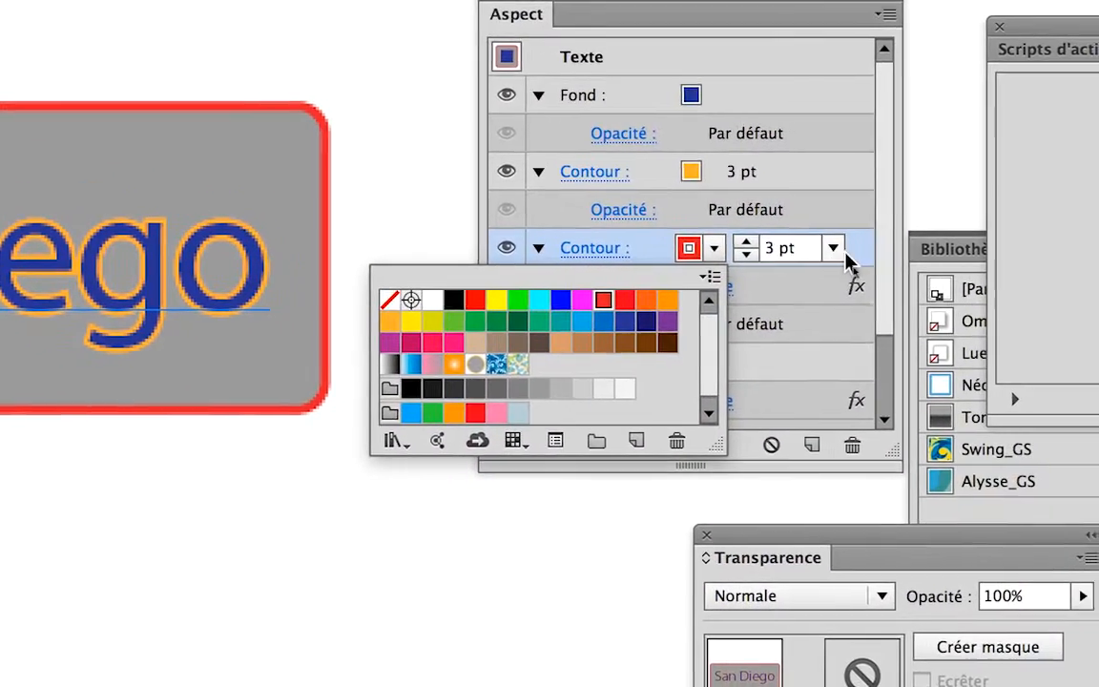
click(856, 253)
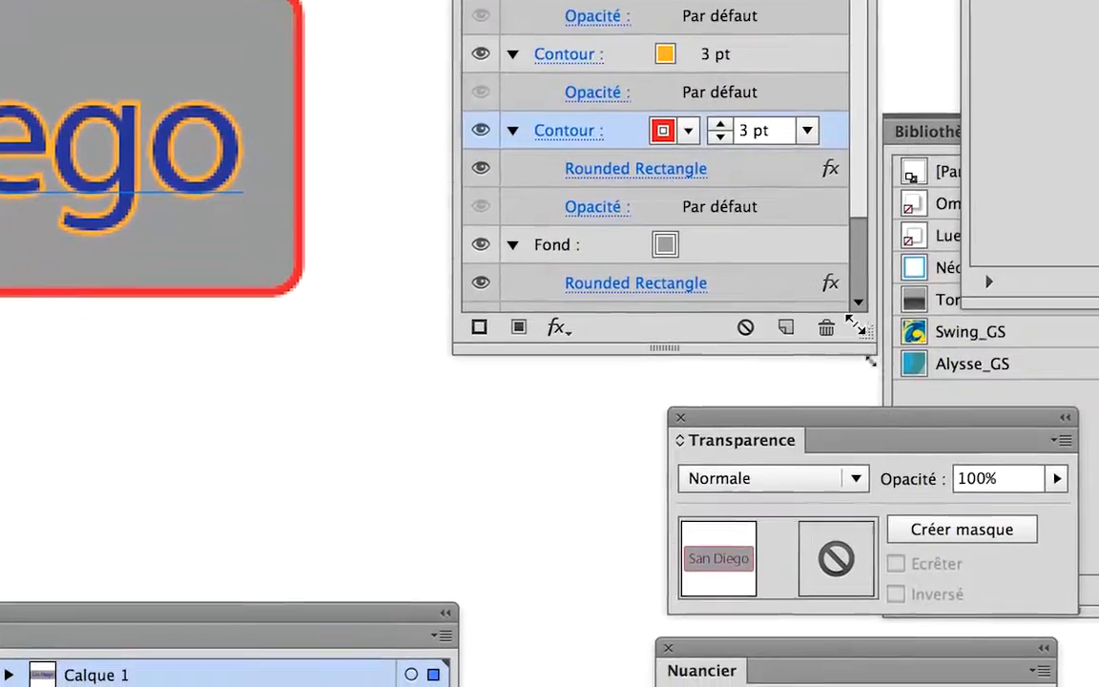
drag(869, 351, 883, 580)
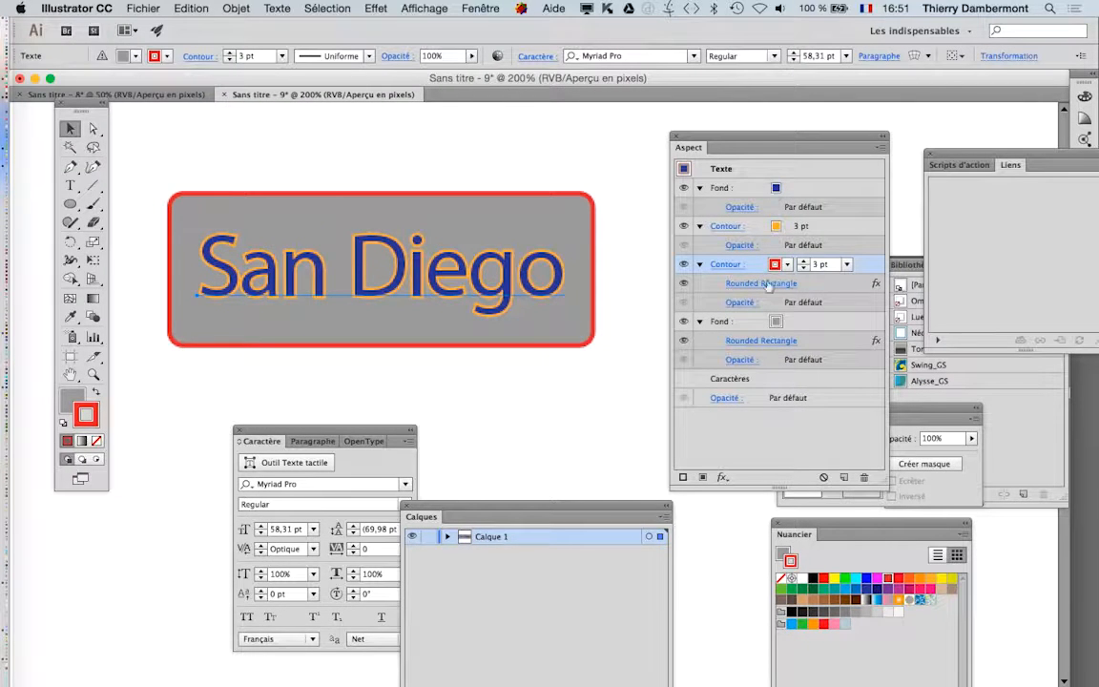
- Change the orange stroke around the San Diego letters to white
click(786, 226)
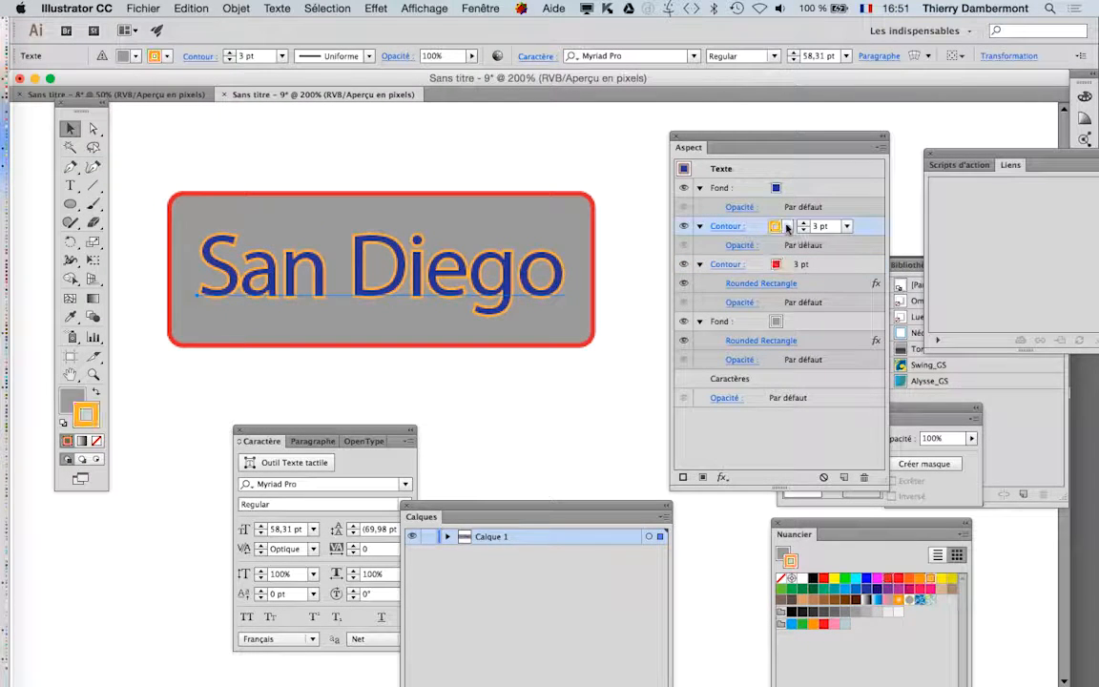
click(787, 226)
click(646, 252)
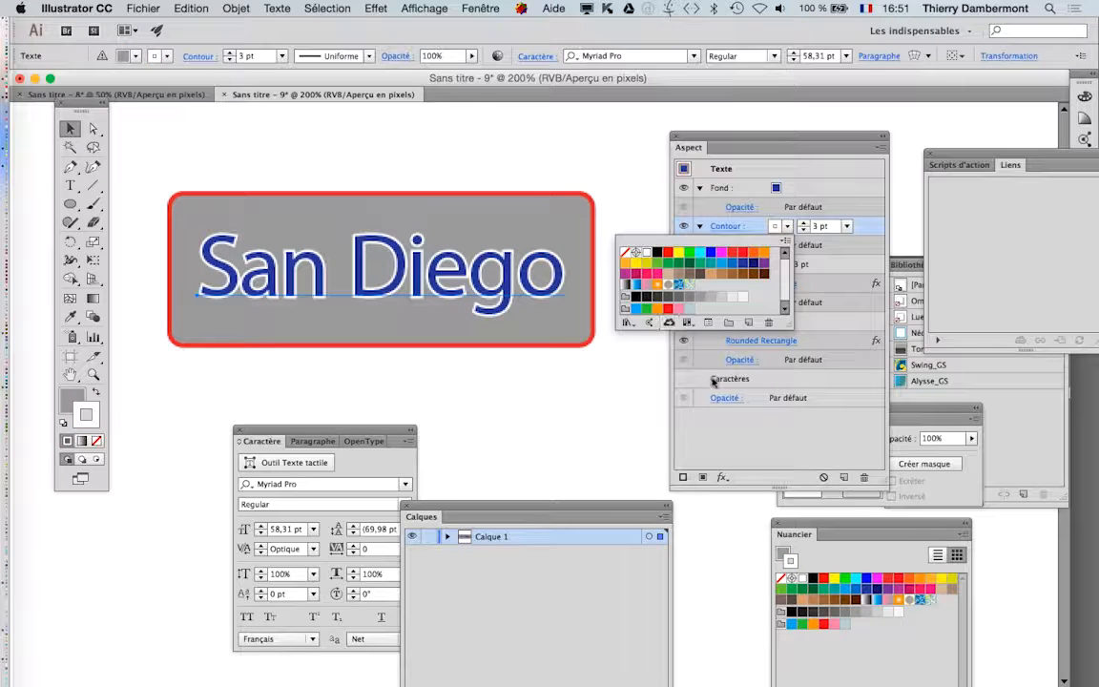
key(Escape)
- Duplicate the styled San Diego text and place the copy below and to the right of the original on the artboard
key(super+minus)
key(super+minus)
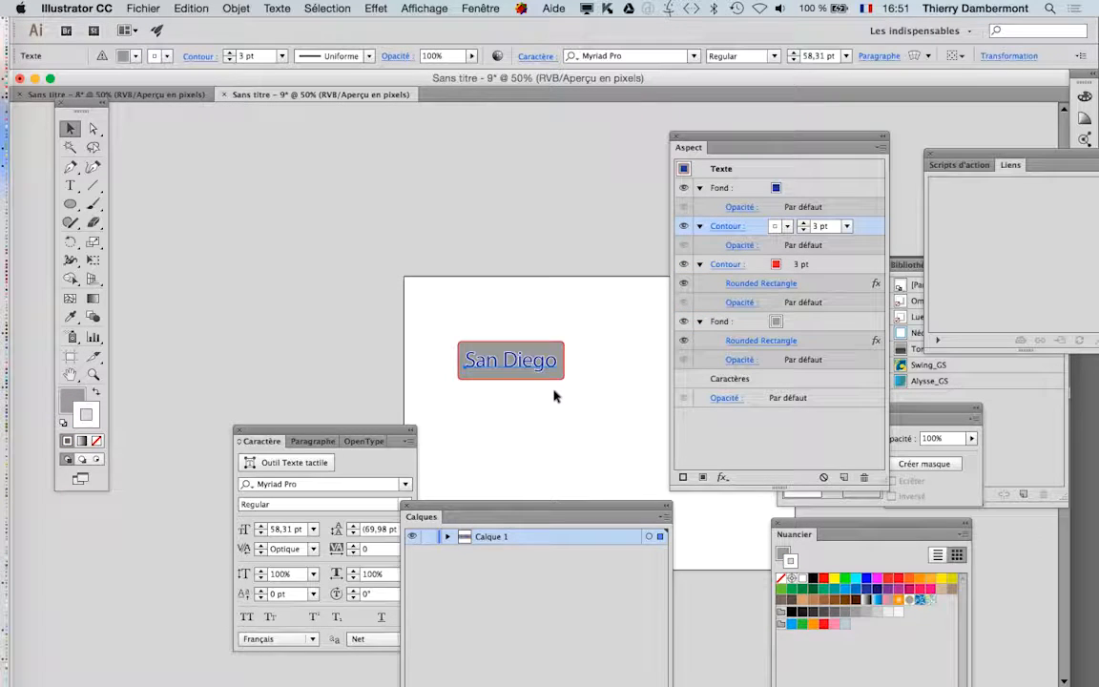
drag(548, 379, 397, 230)
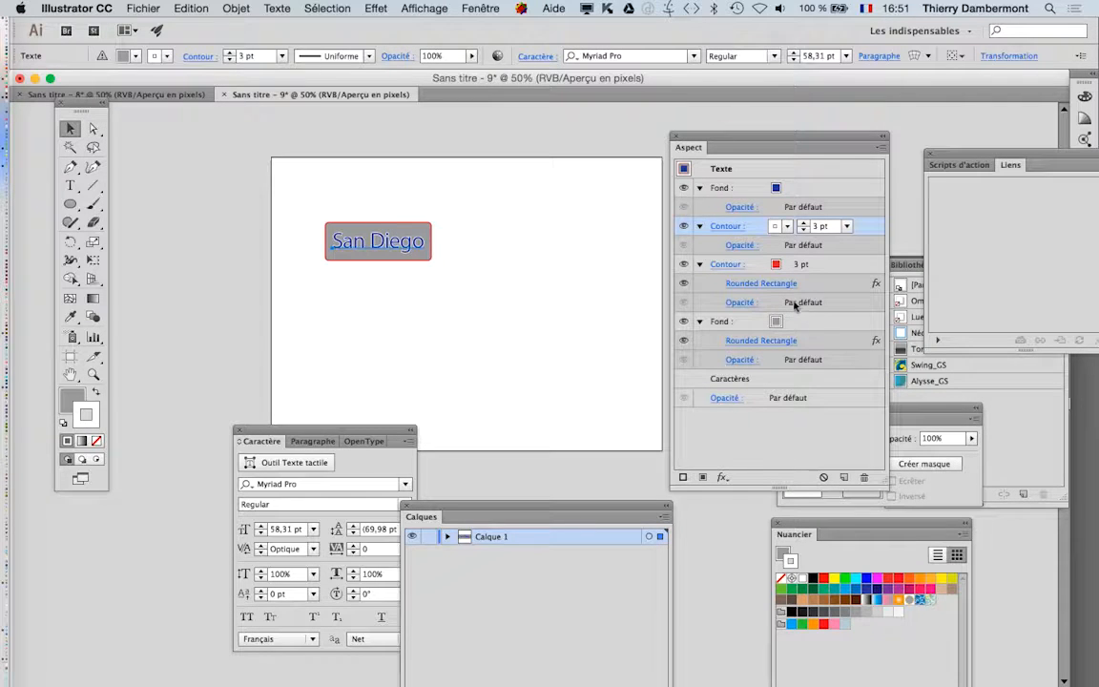
click(465, 294)
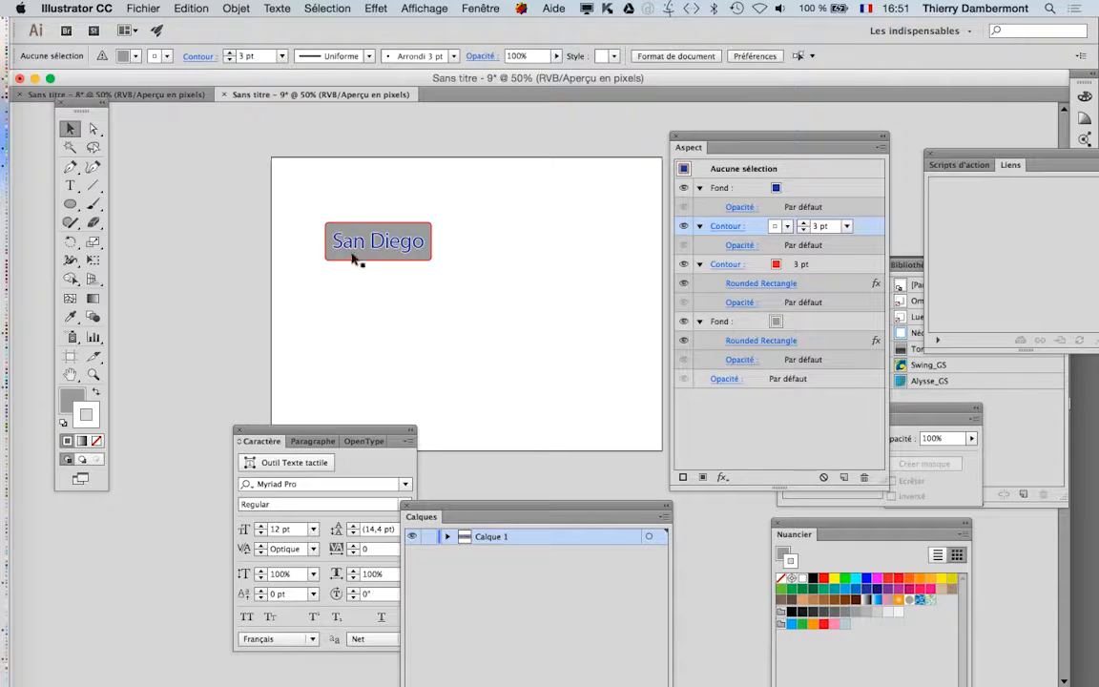
drag(353, 260, 542, 371)
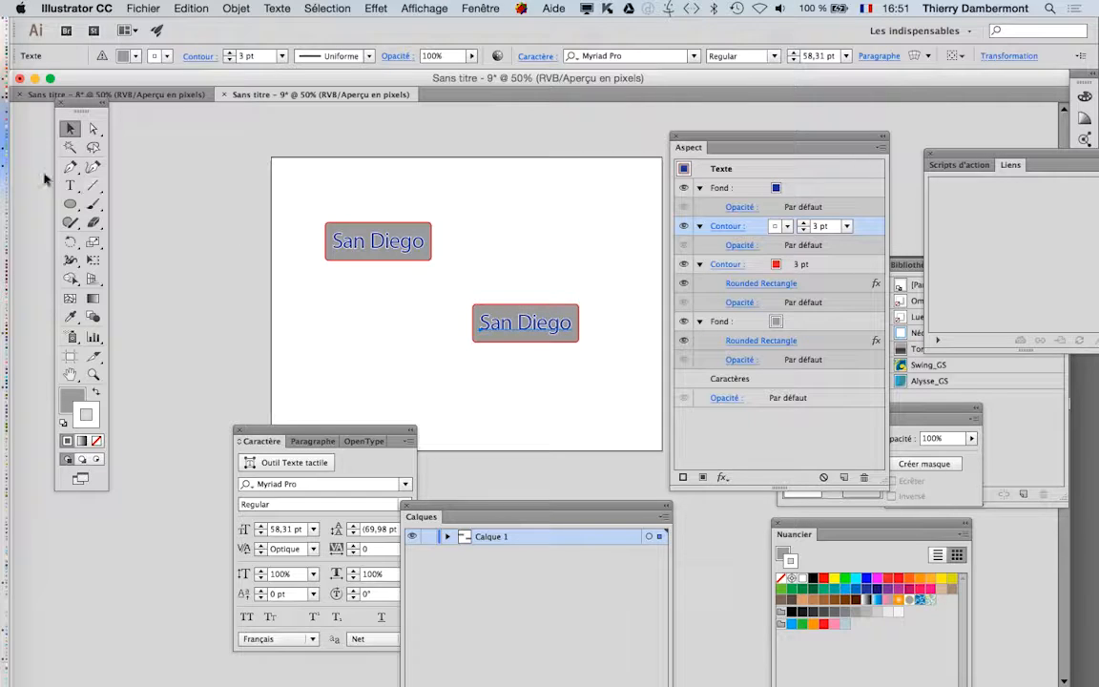
- Replace "Diego" with "Francisco" in the copied text and return to the Selection tool
click(69, 186)
drag(523, 322, 589, 319)
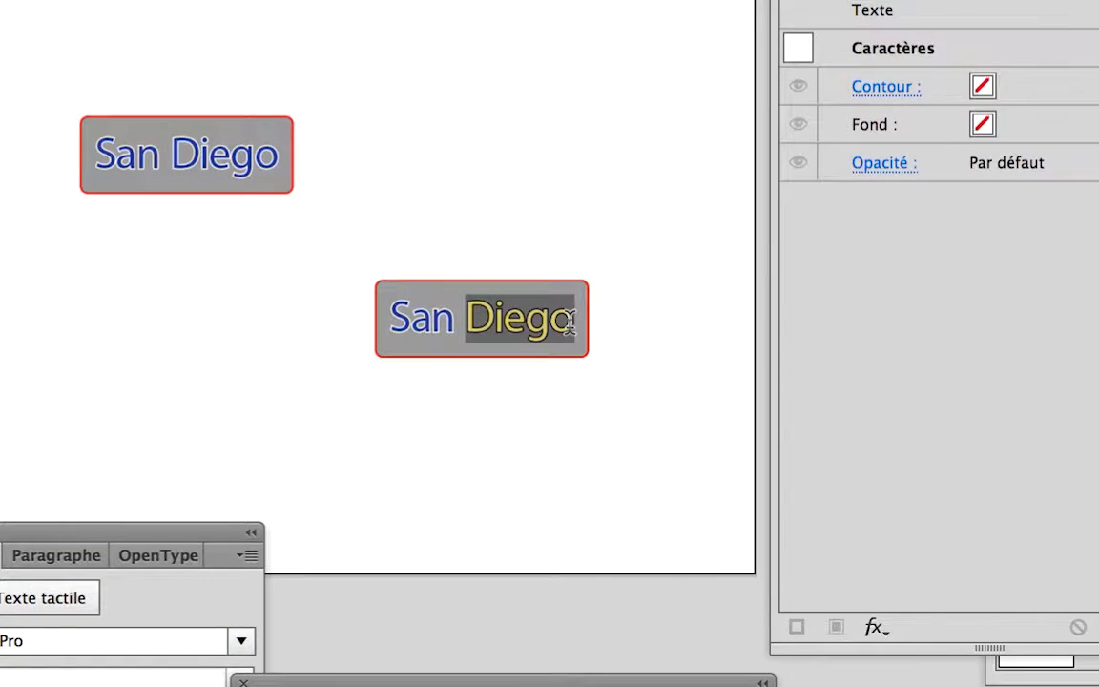
text(Francisco)
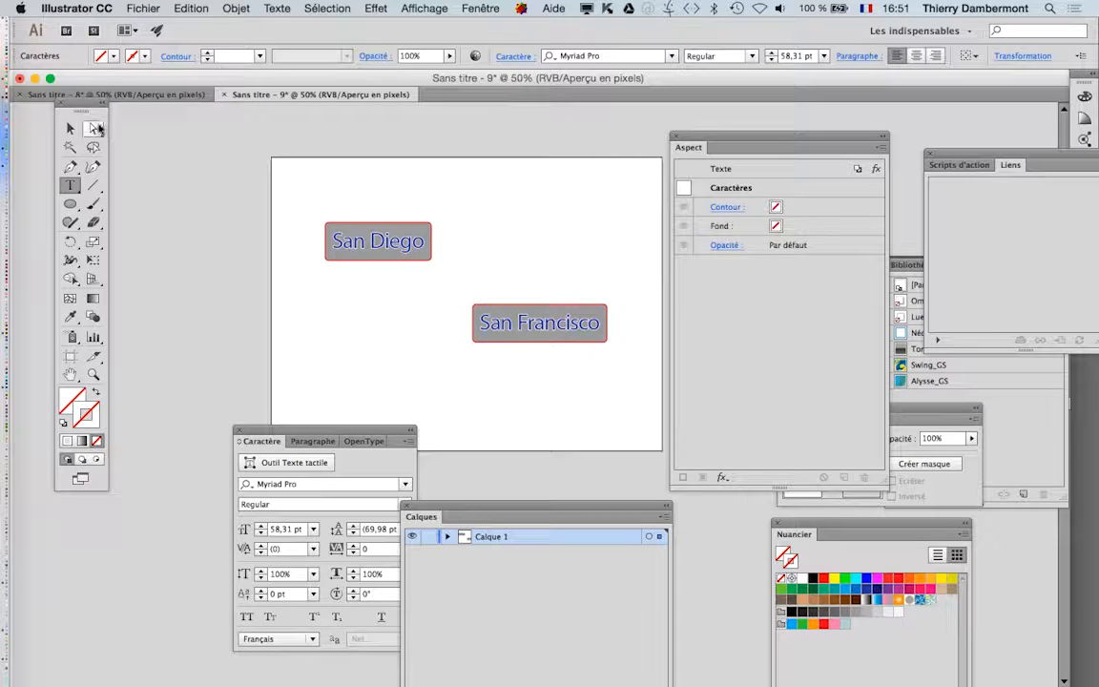
click(70, 127)
- Change the gray background fill of the San Francisco text to the white-to-black gradient swatch
click(473, 360)
click(495, 339)
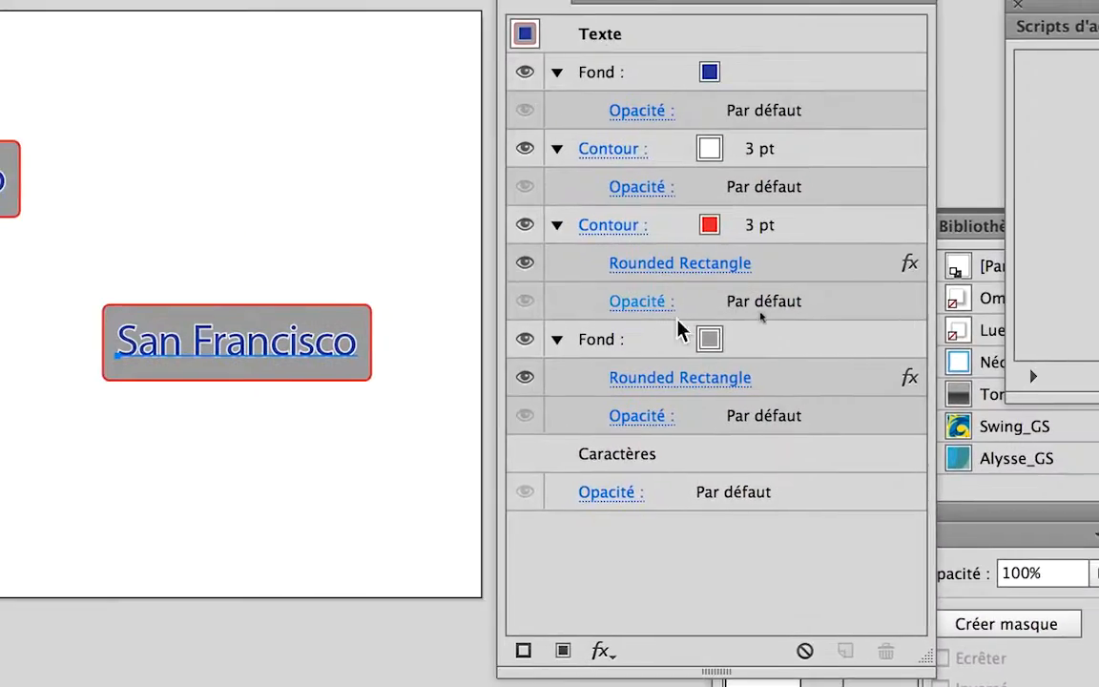
click(732, 341)
click(732, 341)
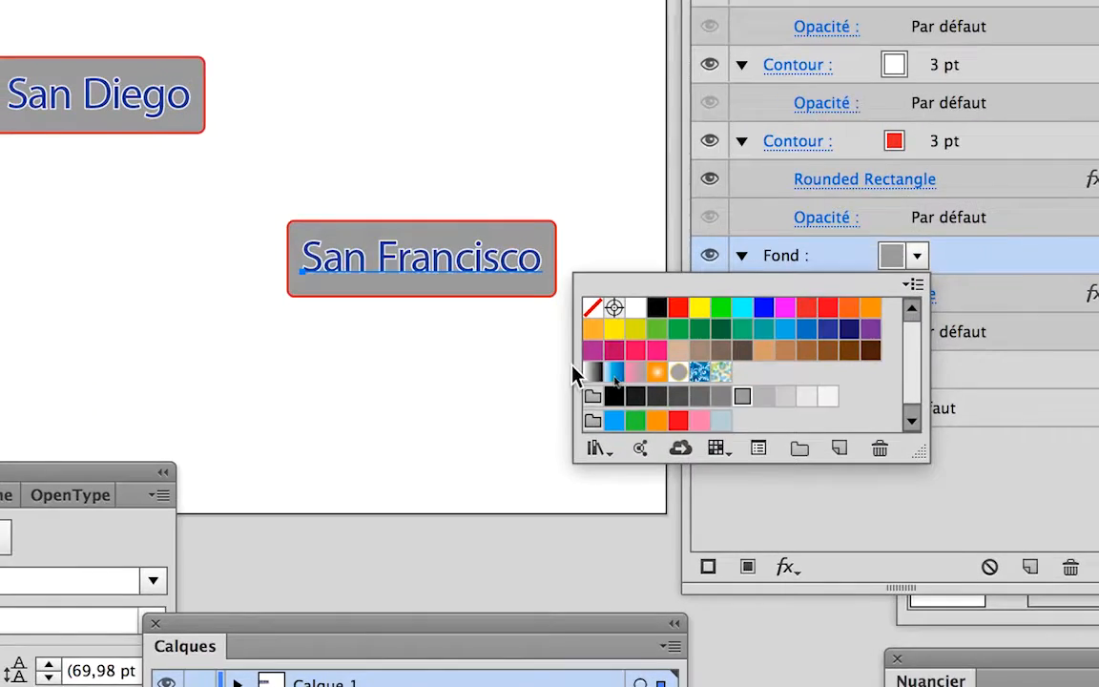
click(580, 371)
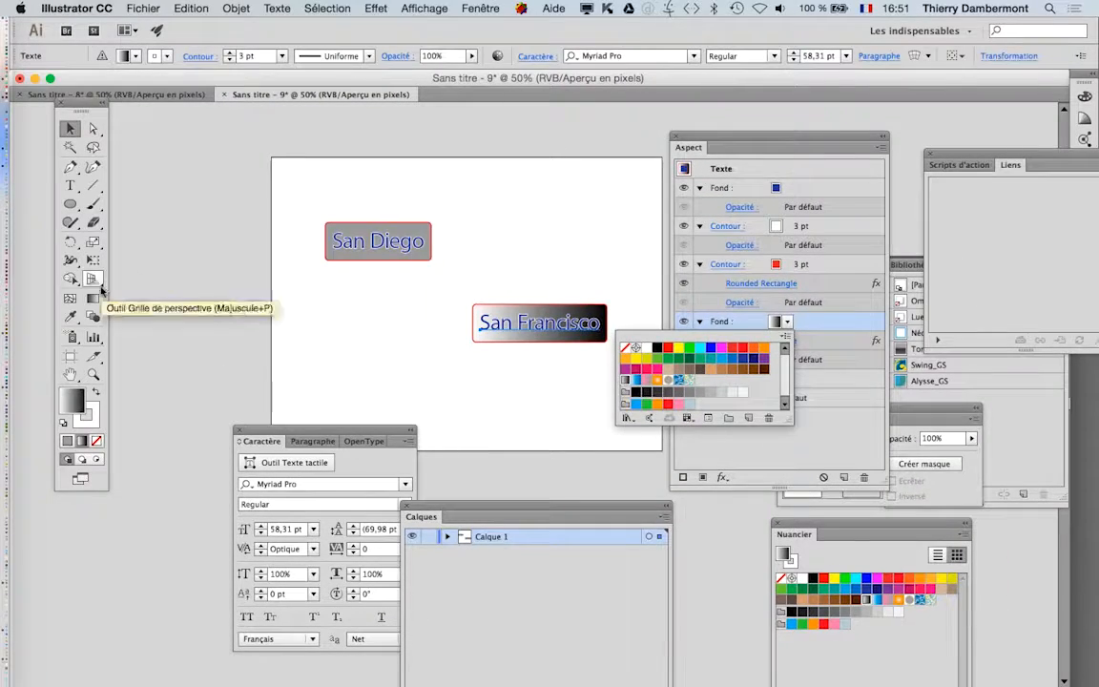
click(95, 298)
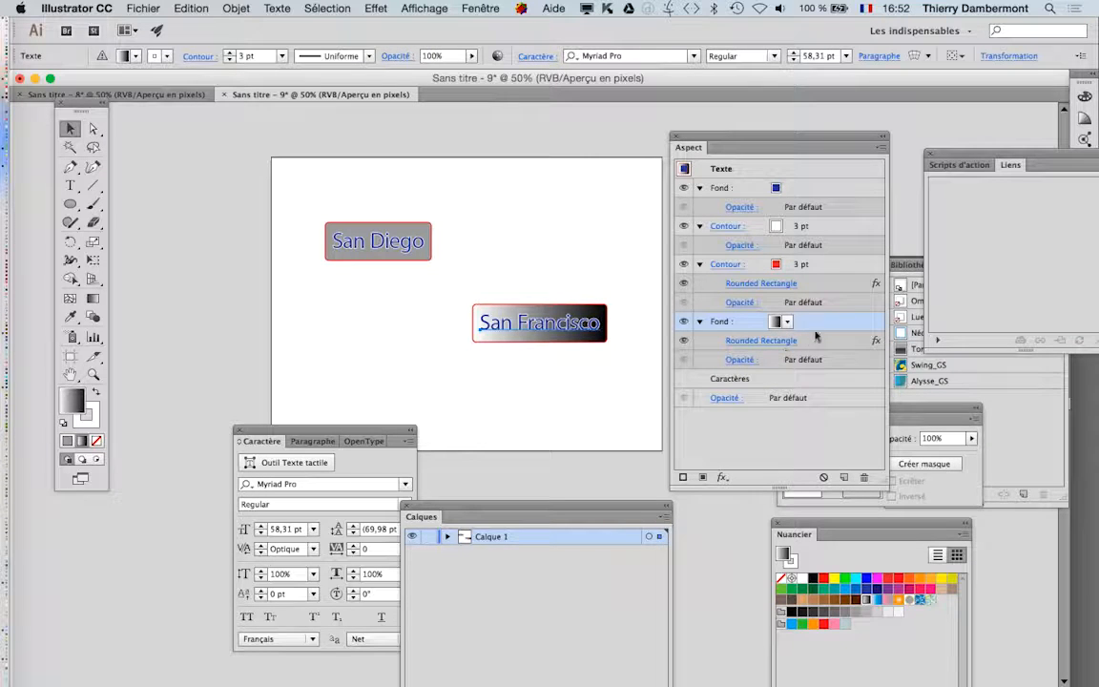
- Set the San Francisco background gradient's angle to 135° and change its black end color to blue
click(477, 8)
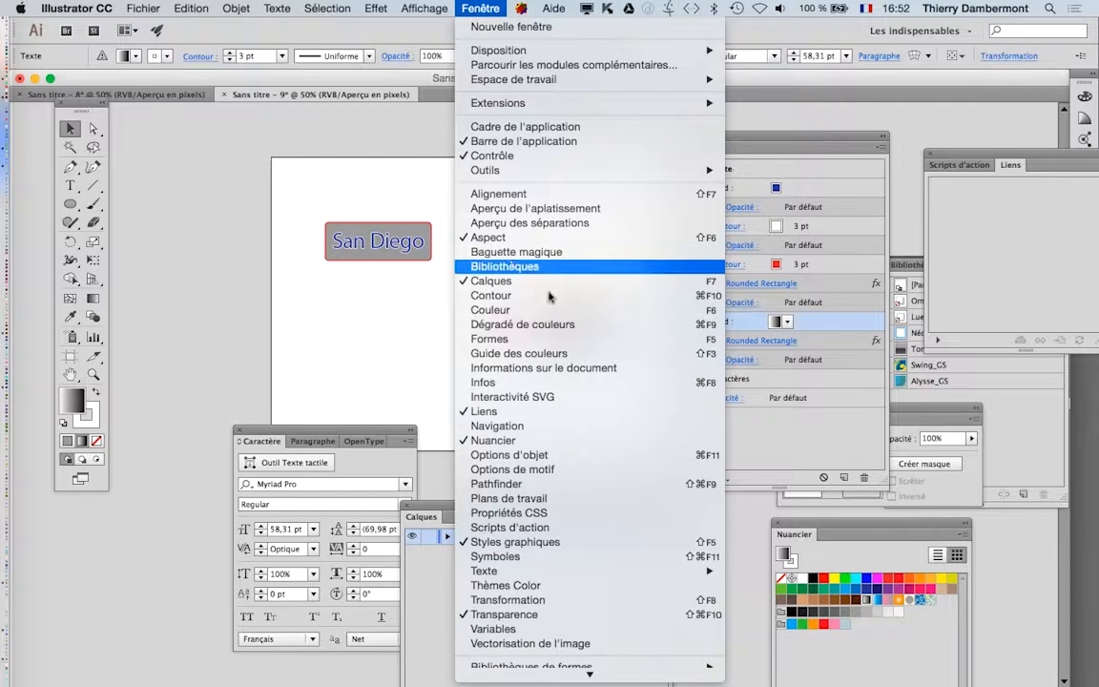
click(575, 329)
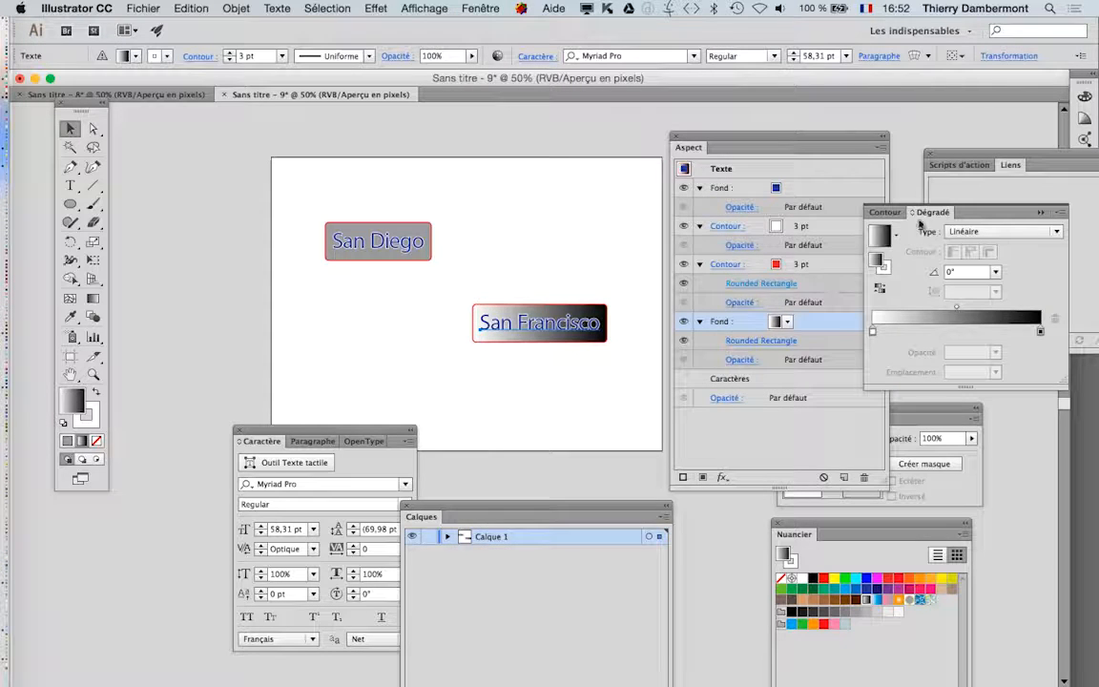
drag(930, 212, 276, 241)
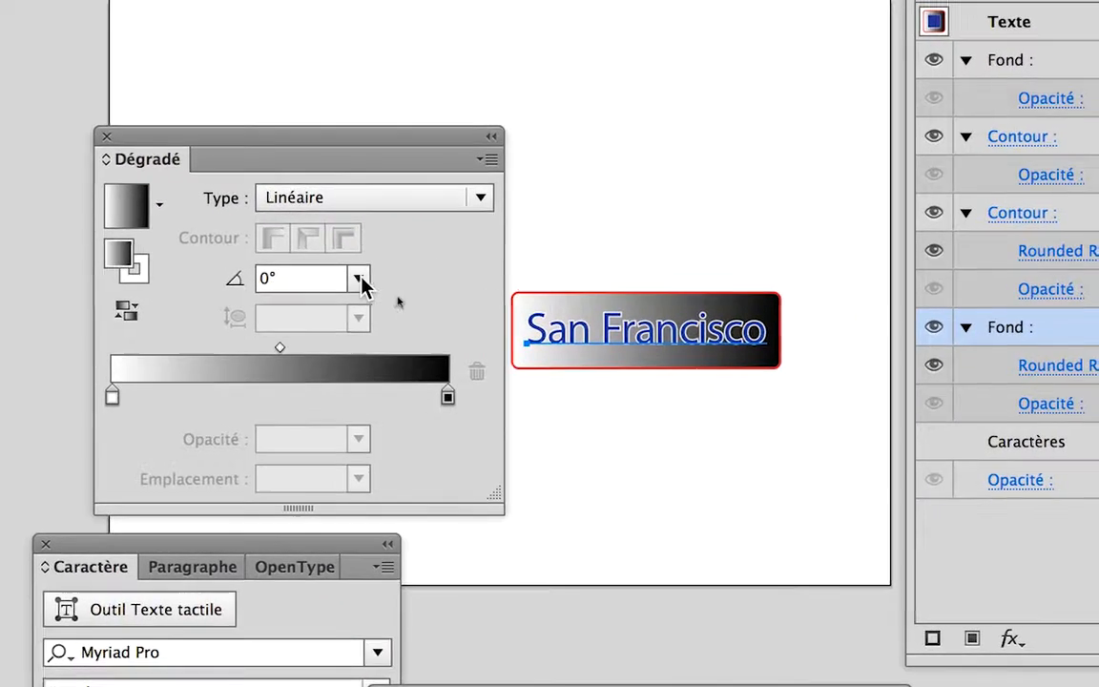
click(359, 279)
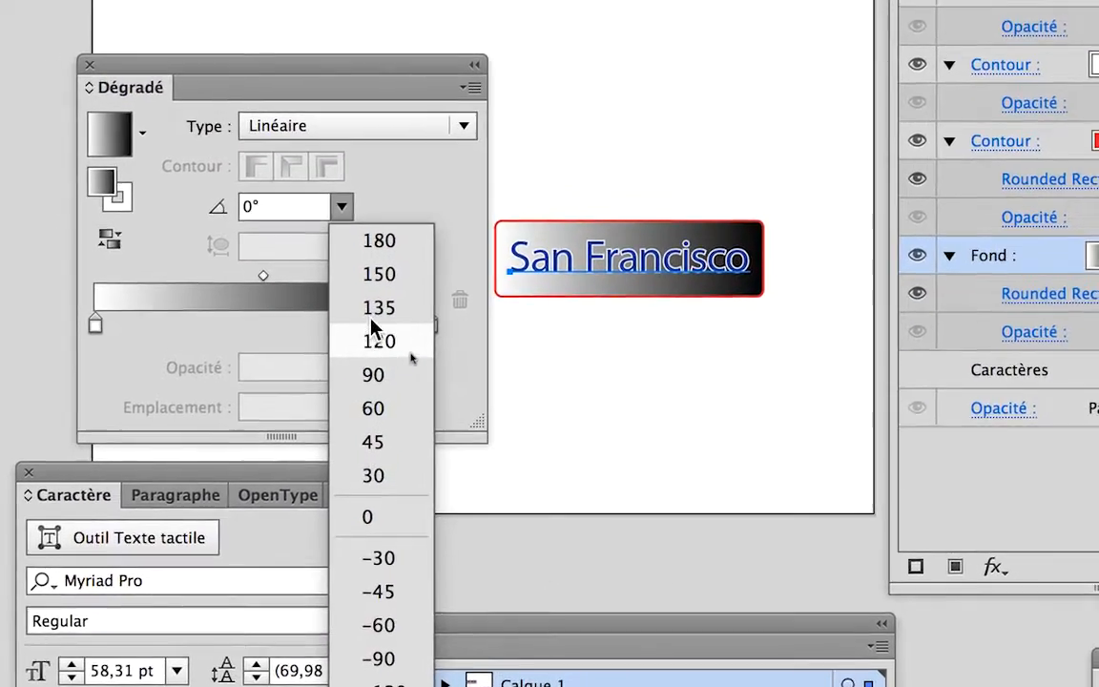
click(371, 315)
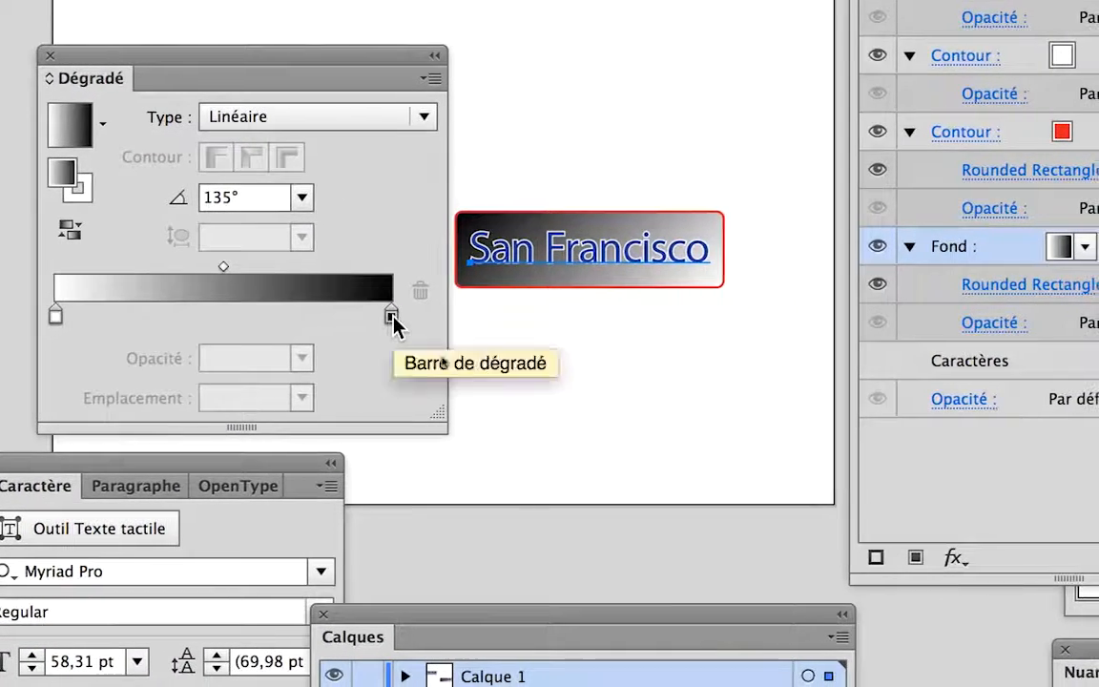
double_click(391, 316)
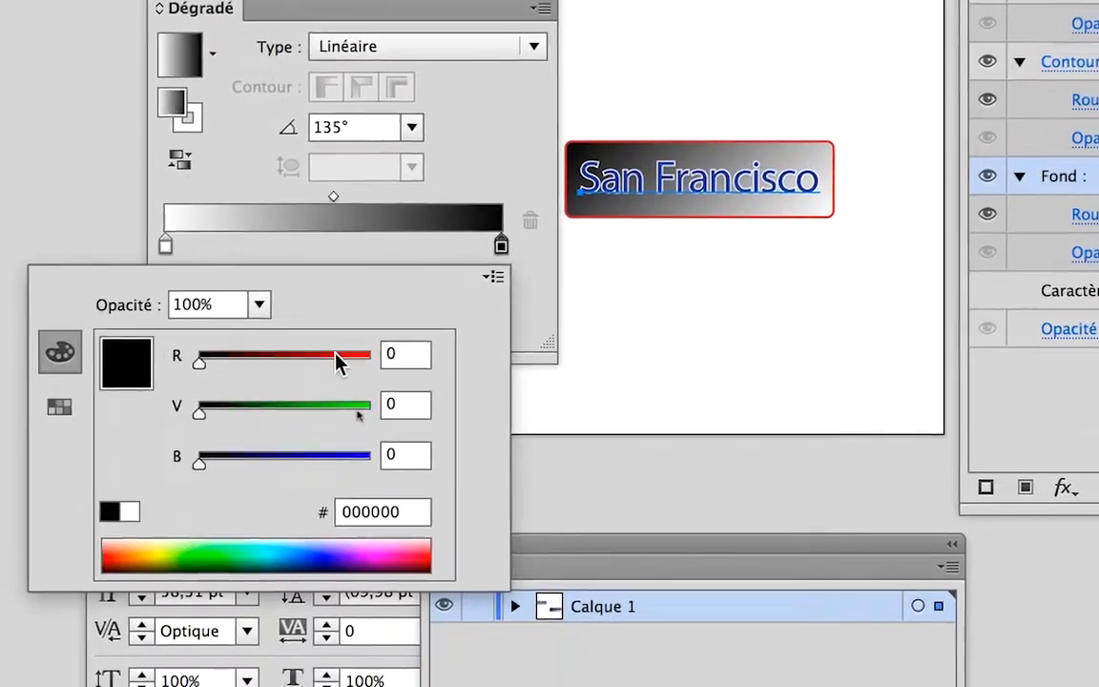
click(305, 456)
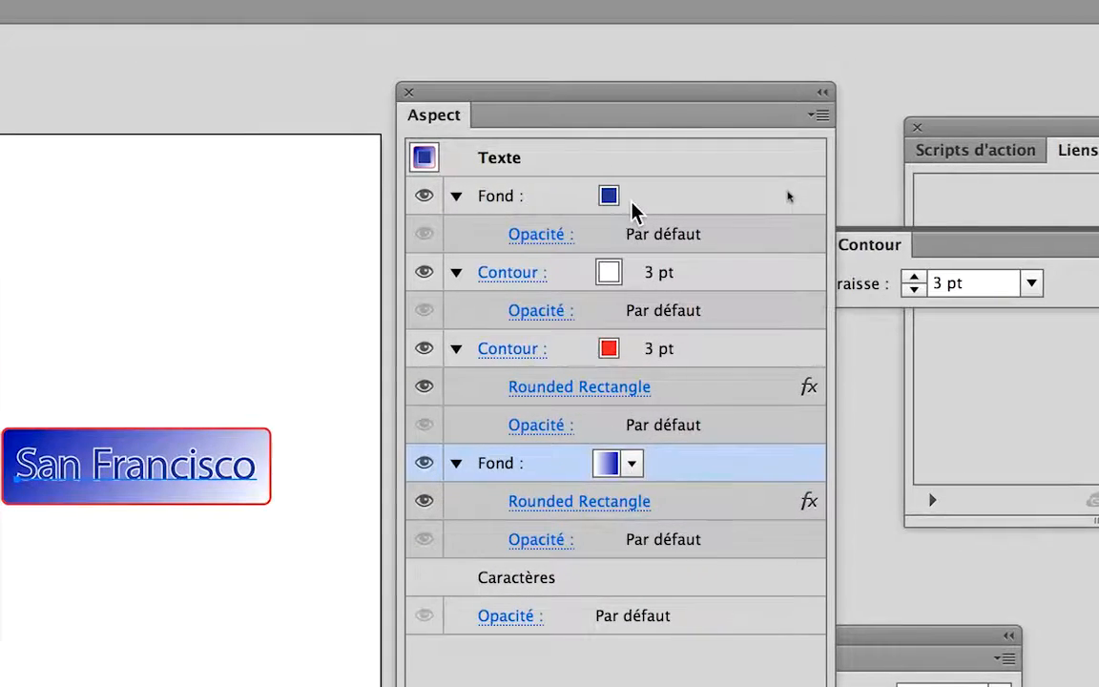
- Change the blue fill of the San Francisco letters to a light gray swatch
click(632, 202)
click(631, 200)
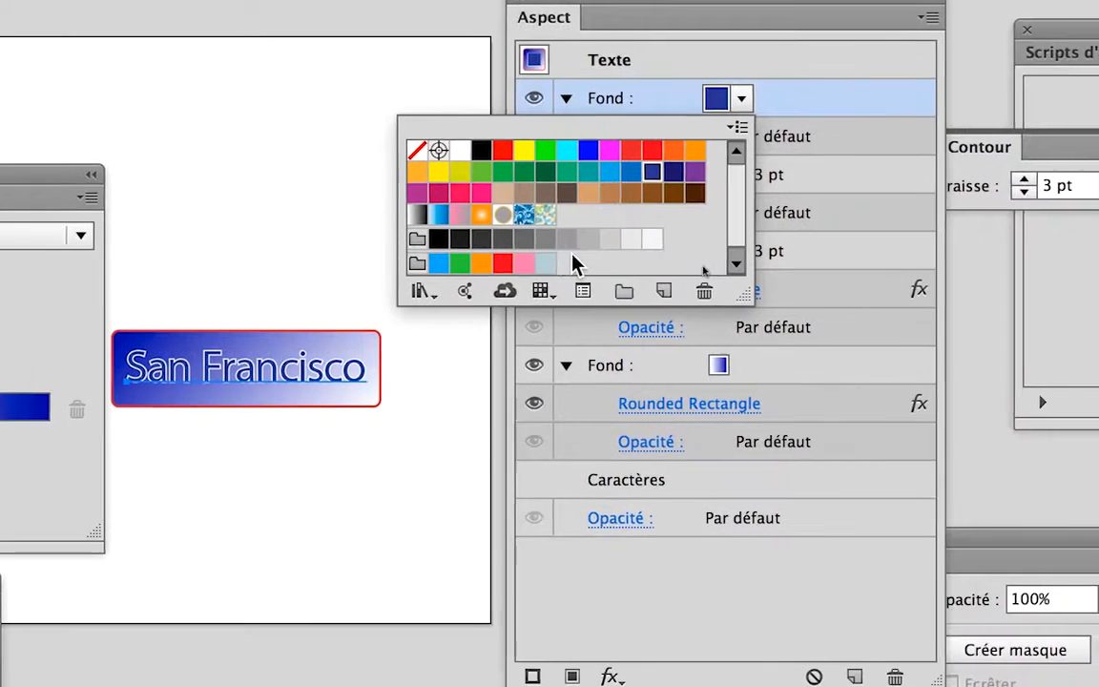
click(588, 239)
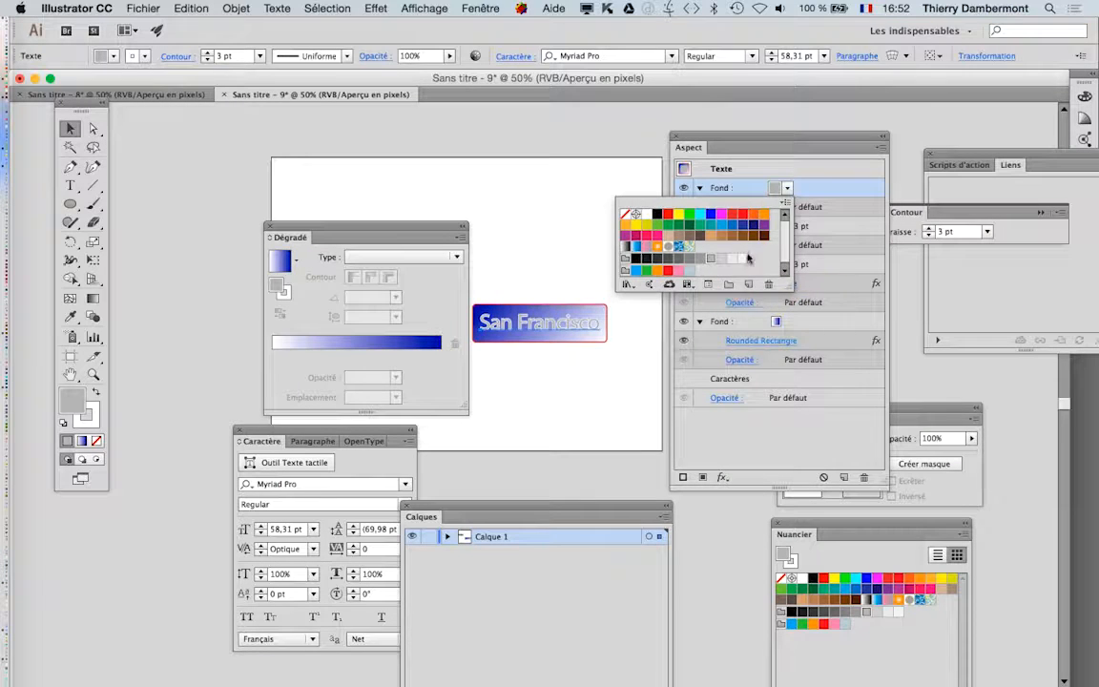
click(764, 446)
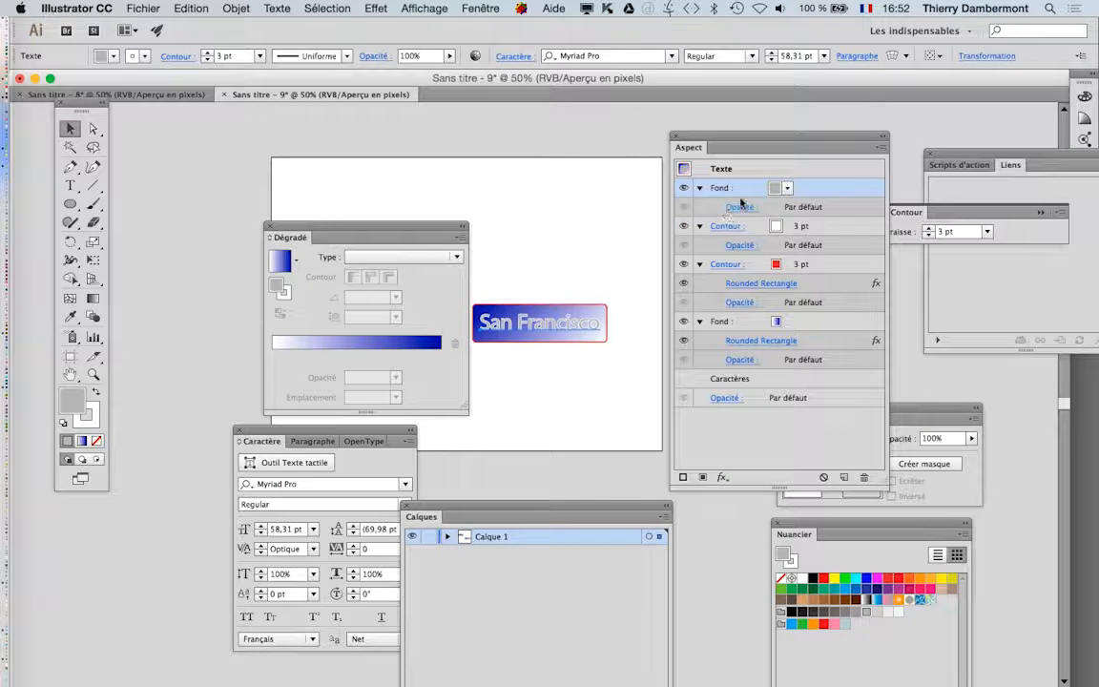
- Apply an Ombre portée effect to the gray letter fill with Produit mode, 40% opacity, 5 px X offset, 6 px Y offset and 4 px blur
click(372, 8)
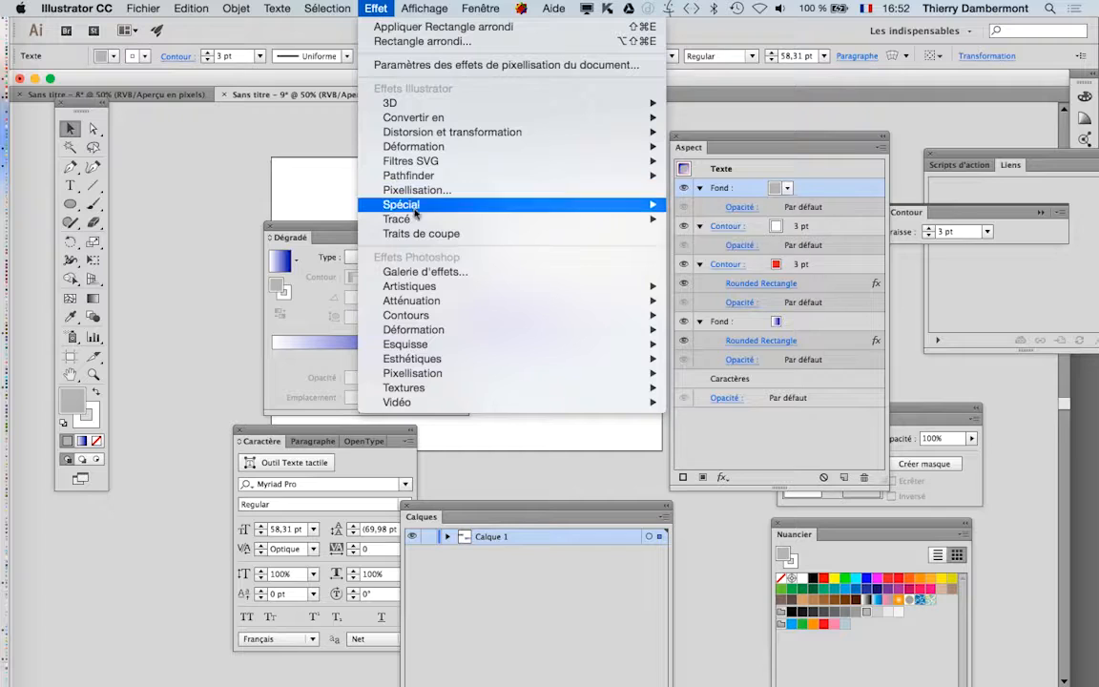
mouse_move(573, 204)
click(722, 277)
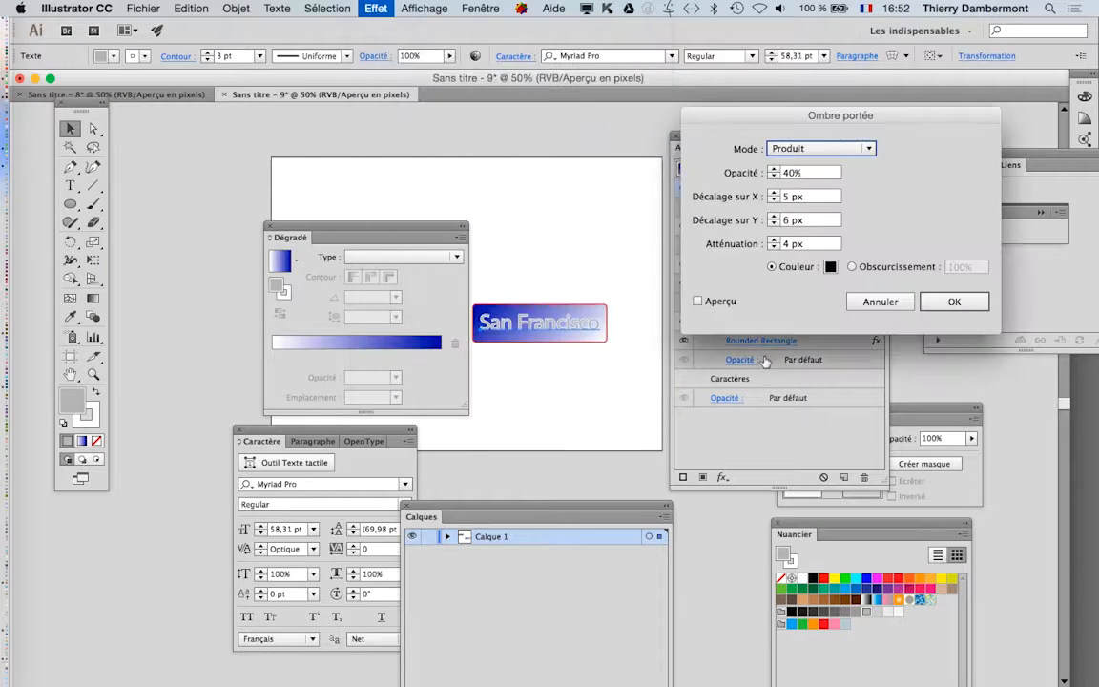
click(732, 301)
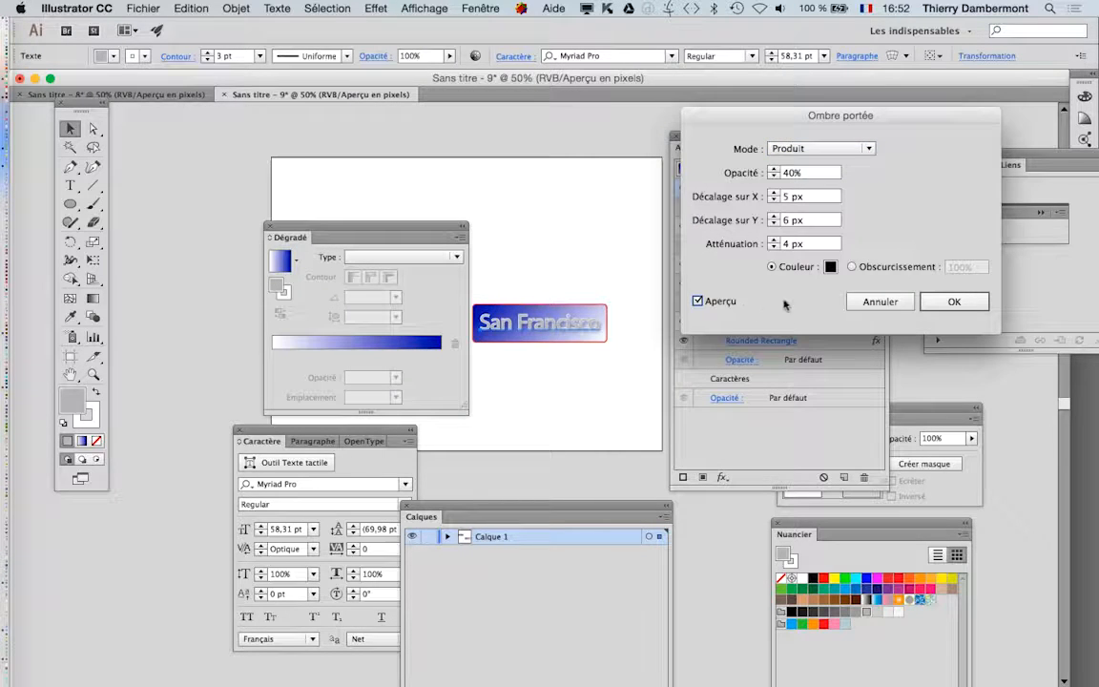
click(930, 301)
- Move the Dégradé and Aspect panels clear of the San Francisco label for a close-up look at it
drag(403, 229, 273, 166)
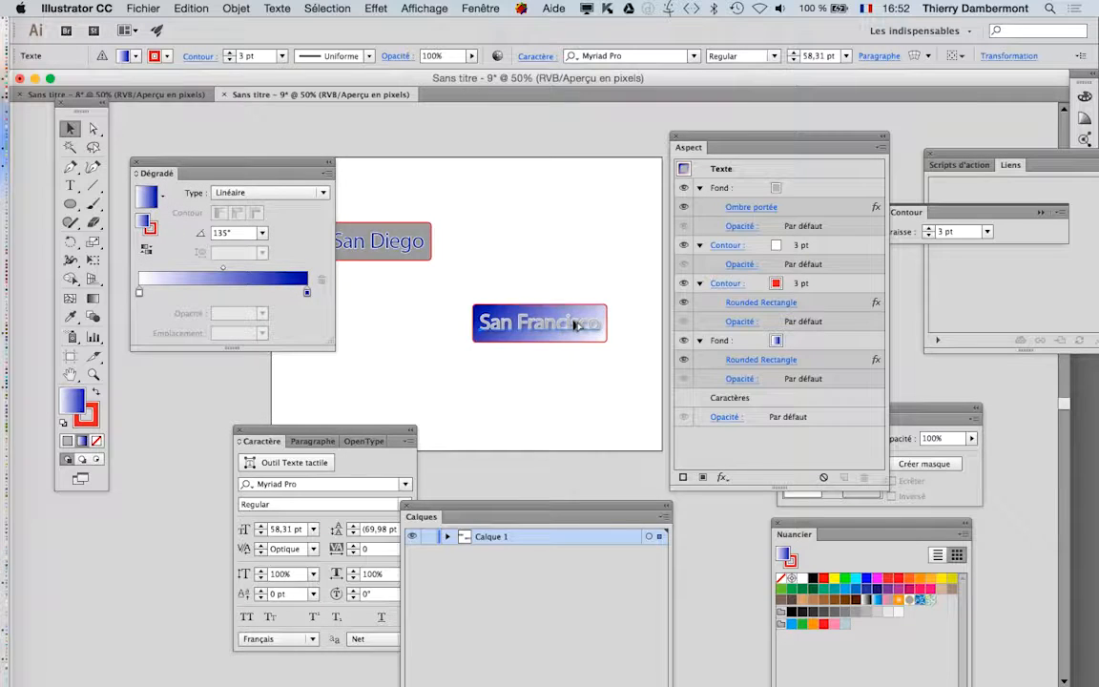
scroll(575, 326, up, 4)
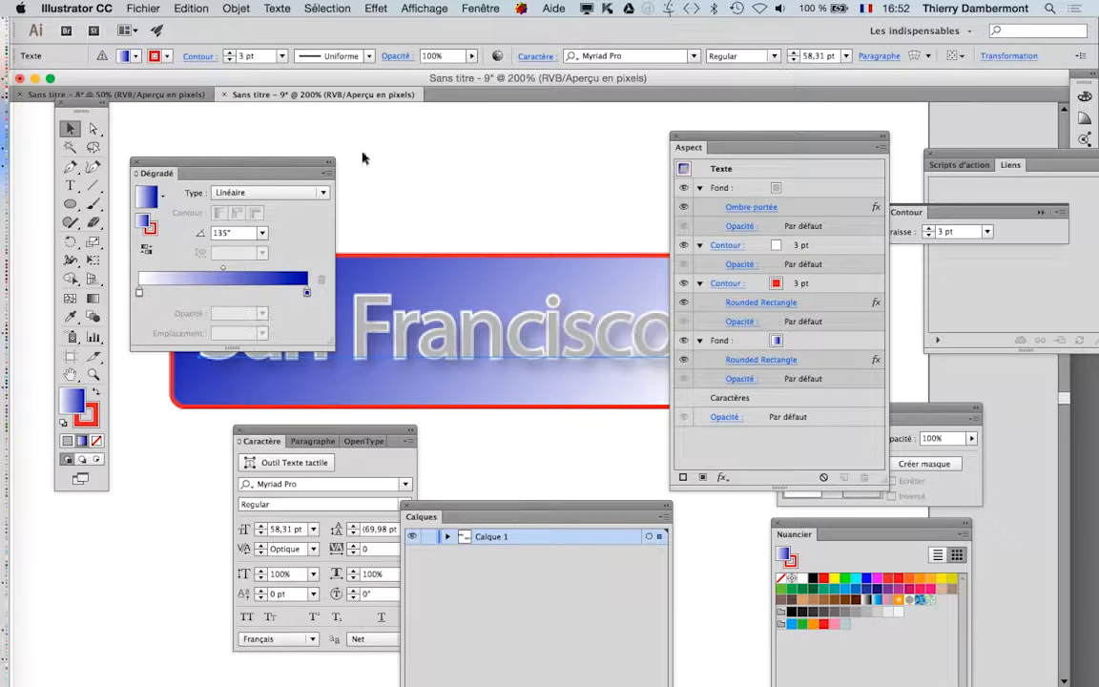
drag(229, 171, 126, 508)
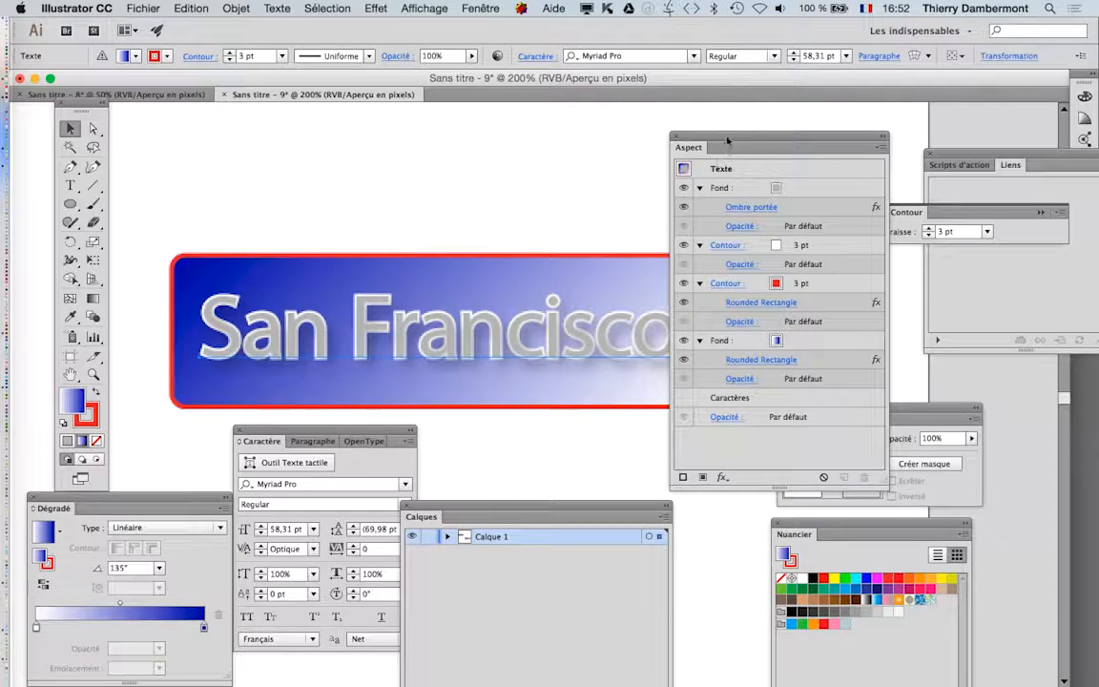
drag(727, 141, 756, 480)
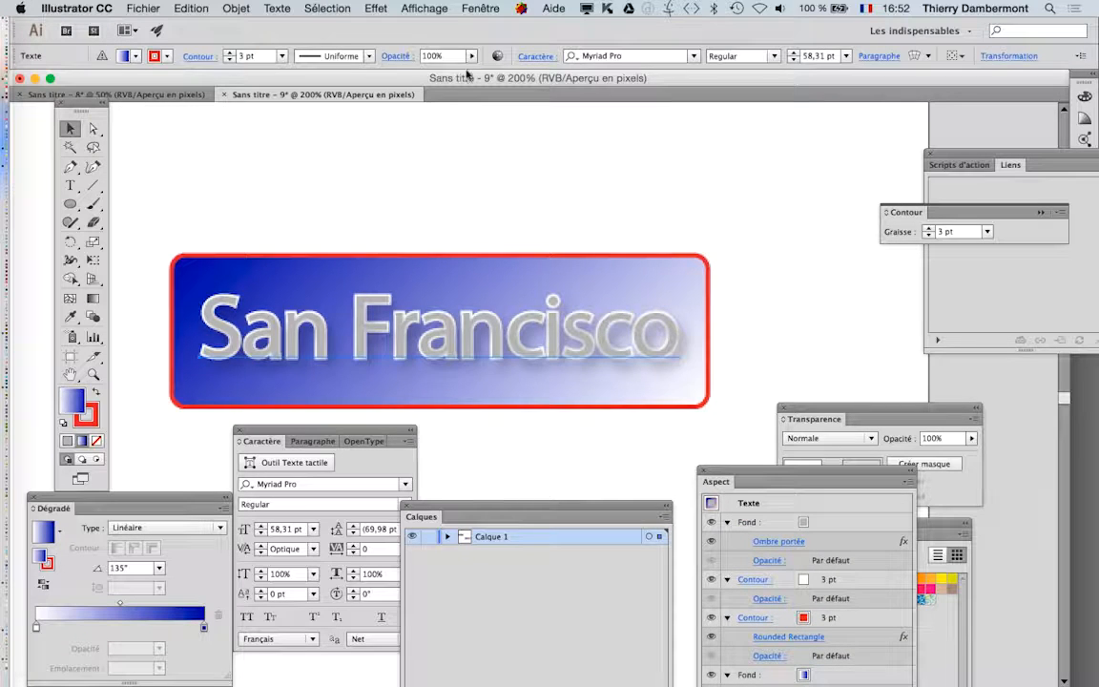
- Save the San Francisco label's appearance as a new graphic style
click(480, 8)
click(516, 494)
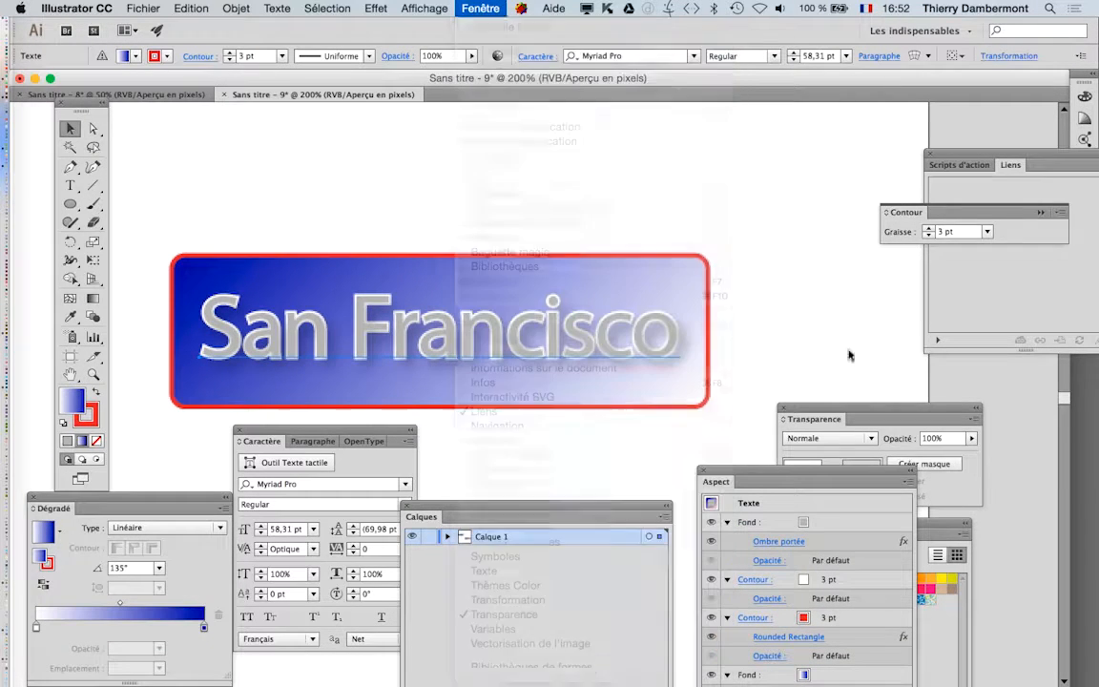
drag(966, 248, 812, 148)
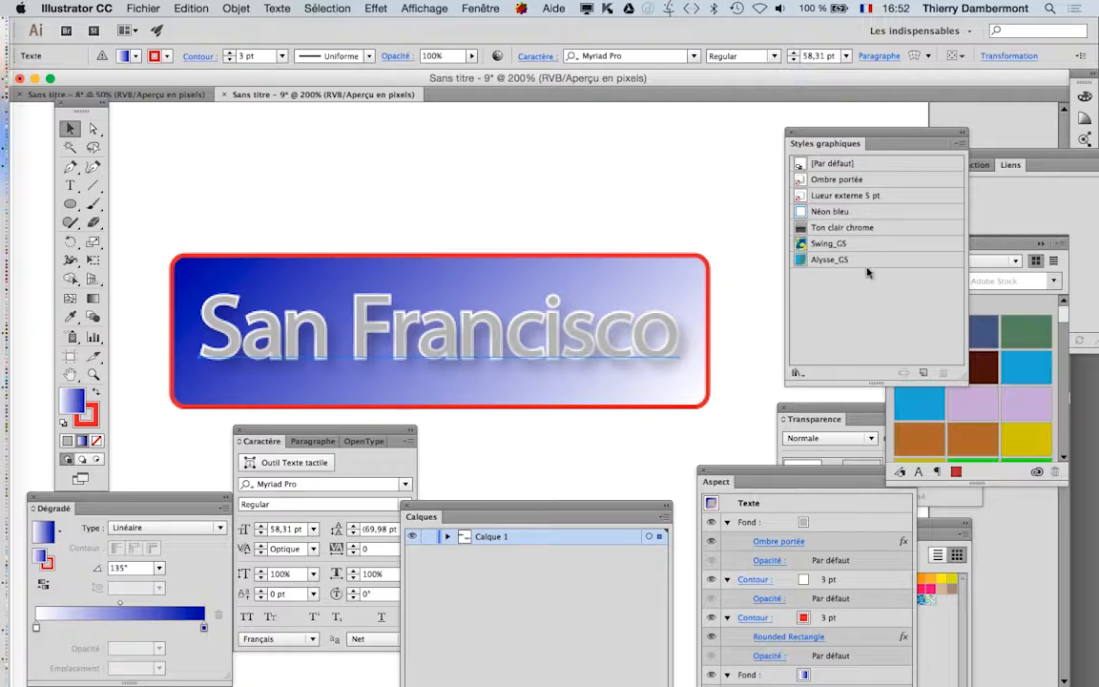
click(923, 372)
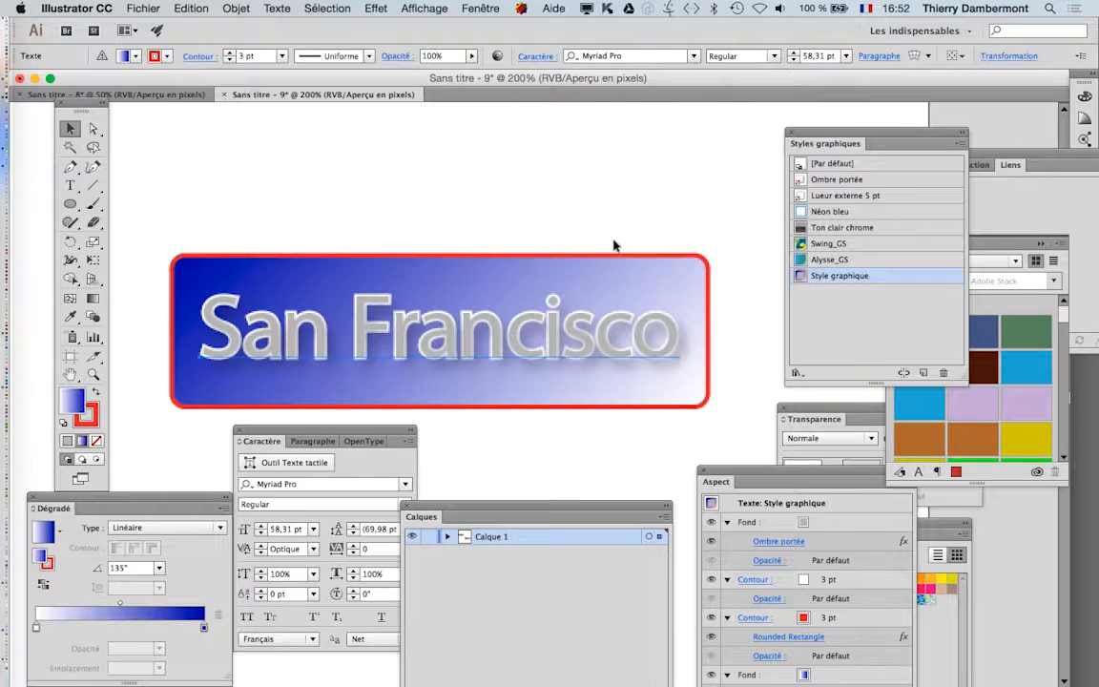
- Draw one star below San Diego and another above San Francisco, applying the newly saved graphic style to each
scroll(616, 246, down, 4)
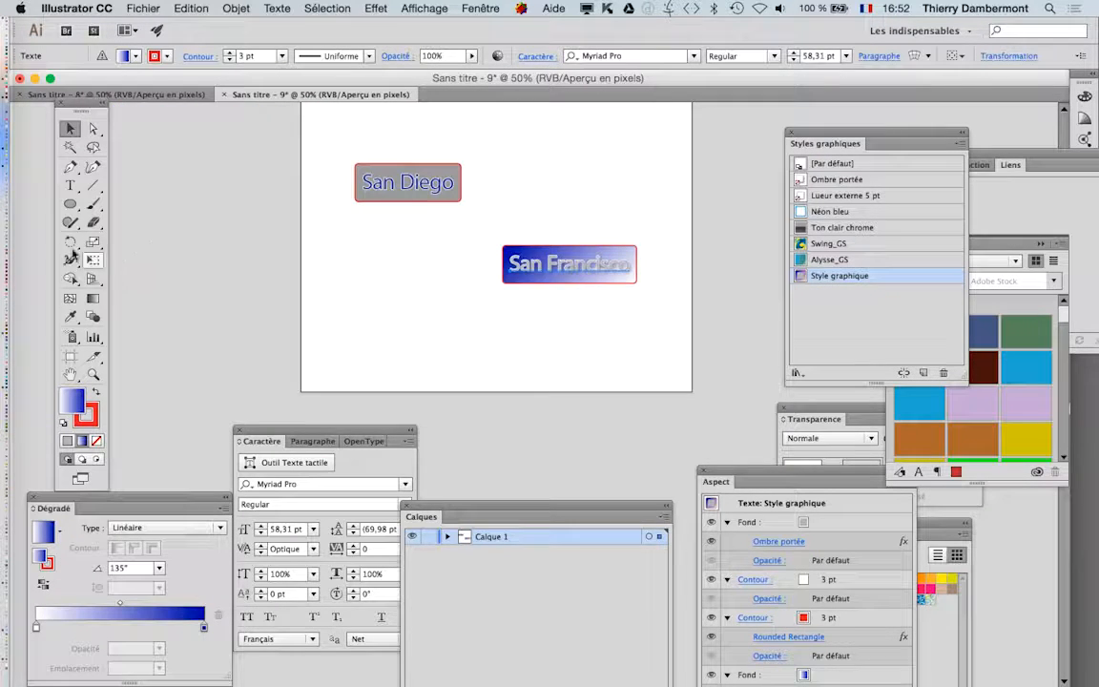
click(70, 203)
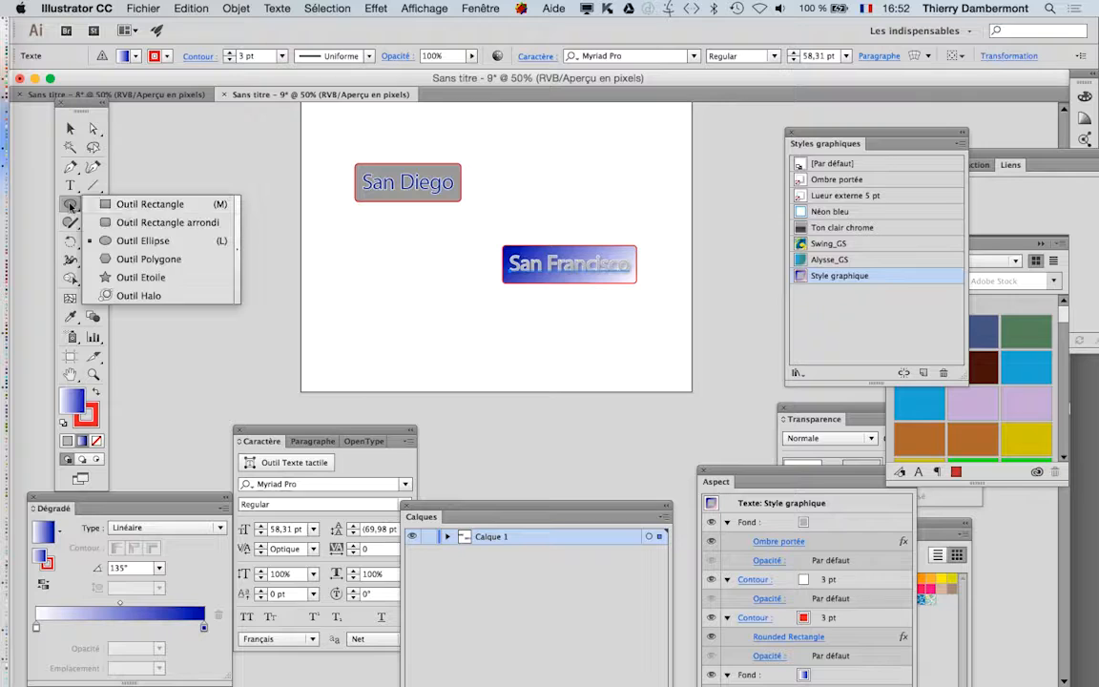
click(138, 278)
drag(423, 289, 445, 309)
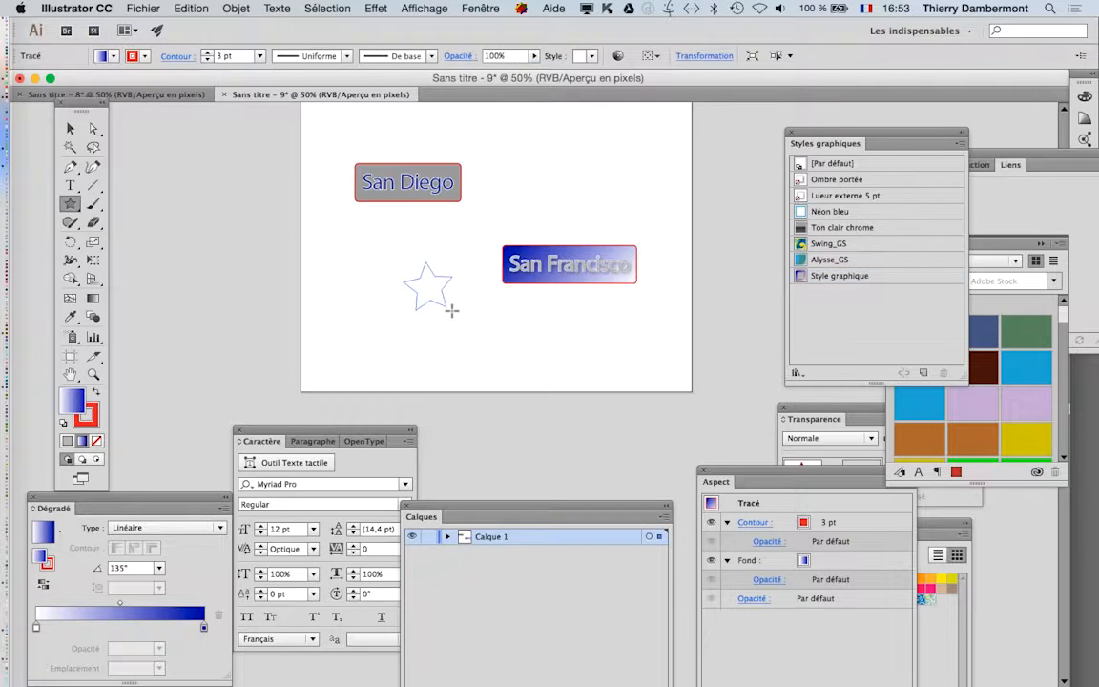
click(892, 277)
drag(559, 186, 598, 208)
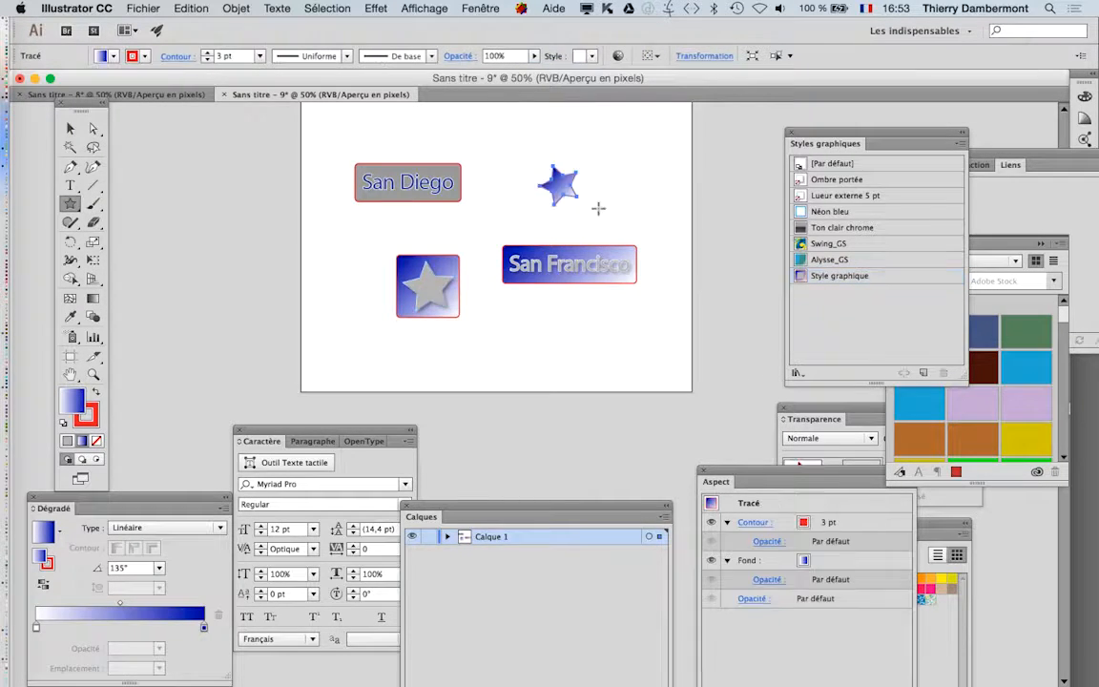
click(830, 276)
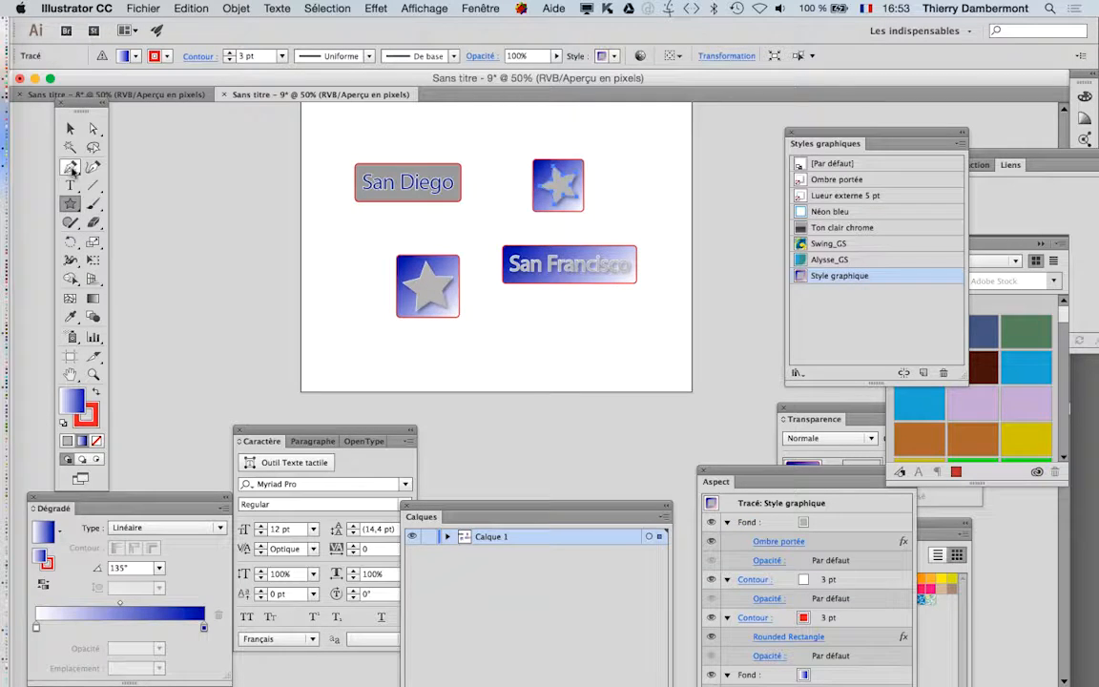
- Draw a closed triangle with the Pen tool below San Francisco, apply the saved graphic style to it and deselect it
click(71, 168)
click(548, 356)
click(584, 326)
click(587, 356)
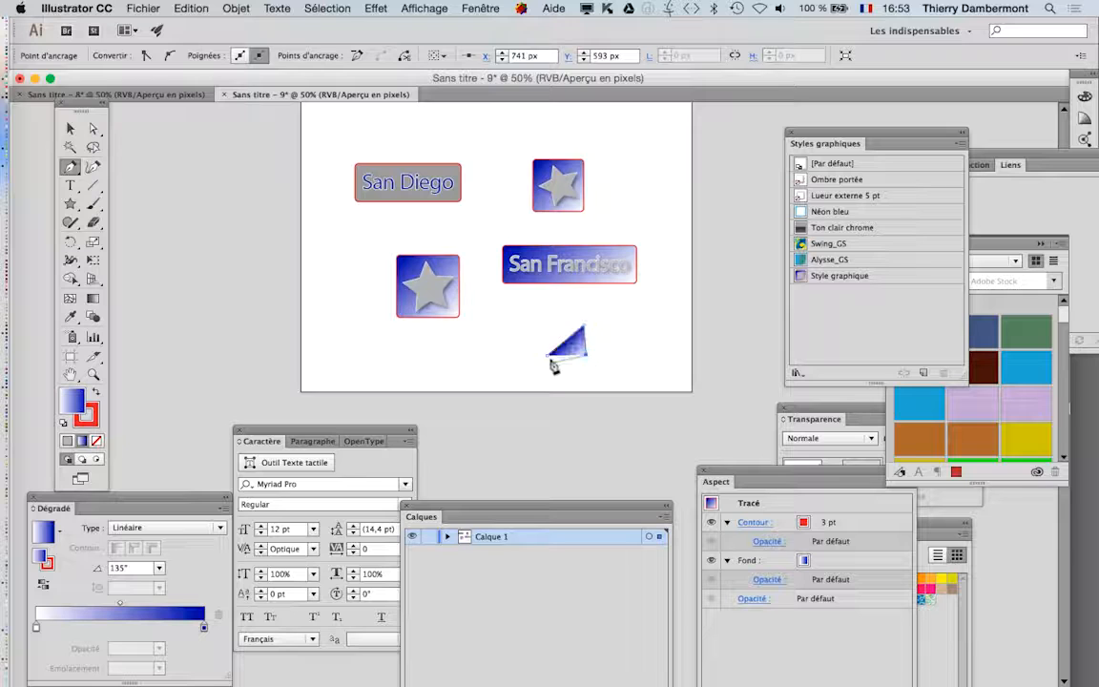
click(547, 357)
click(838, 276)
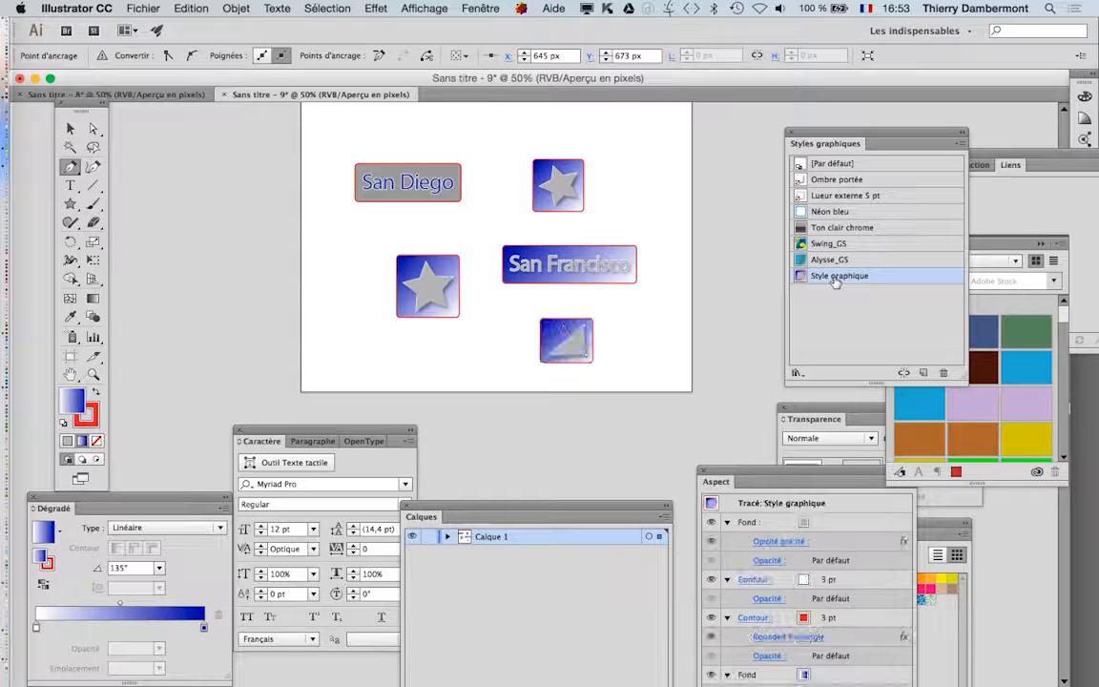
scroll(571, 360, up, 3)
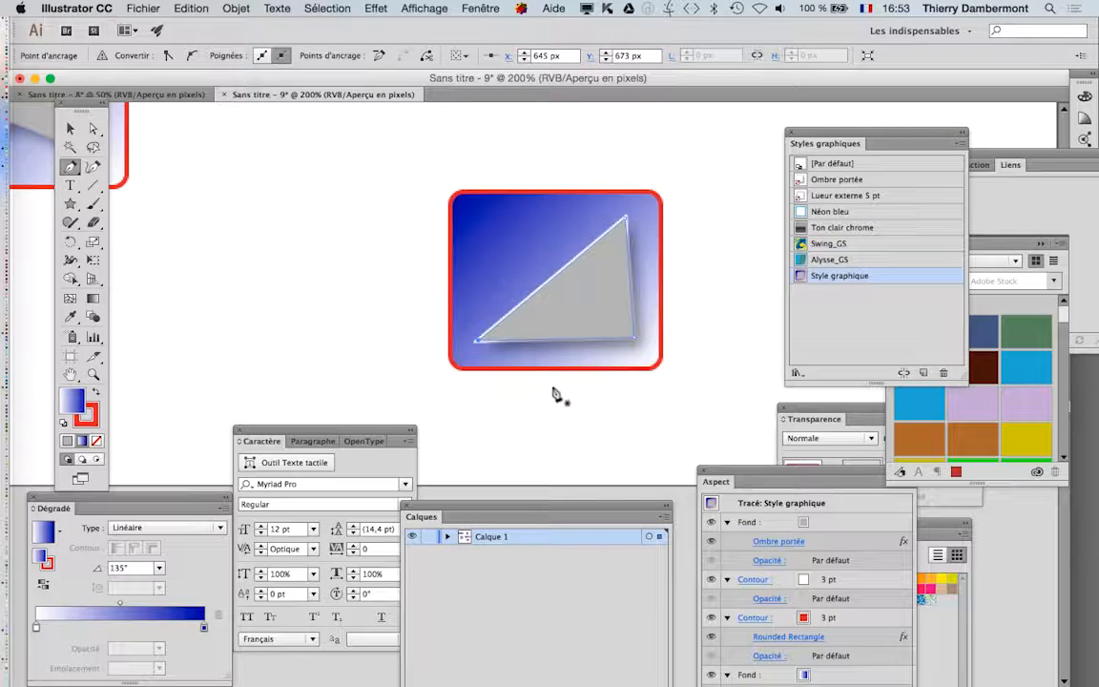
key(v)
click(320, 382)
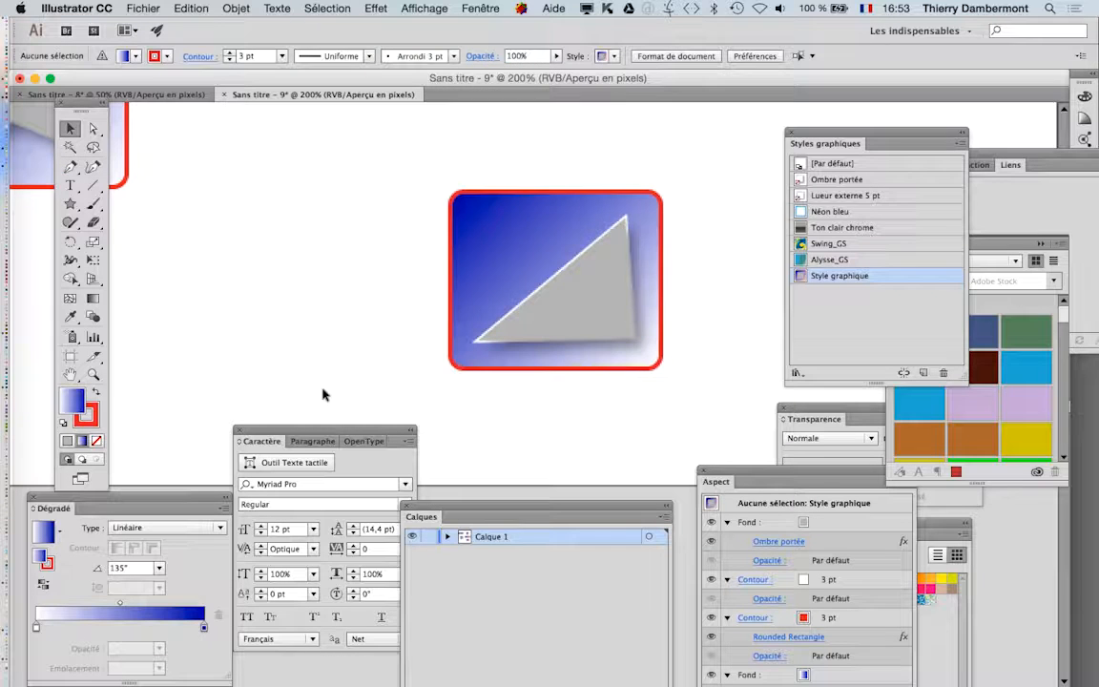
- Save the document in Adobe Illustrator format in a new folder "rectangle auto-redimensionnable" within TCFE fev2016 travaux en cours
click(344, 79)
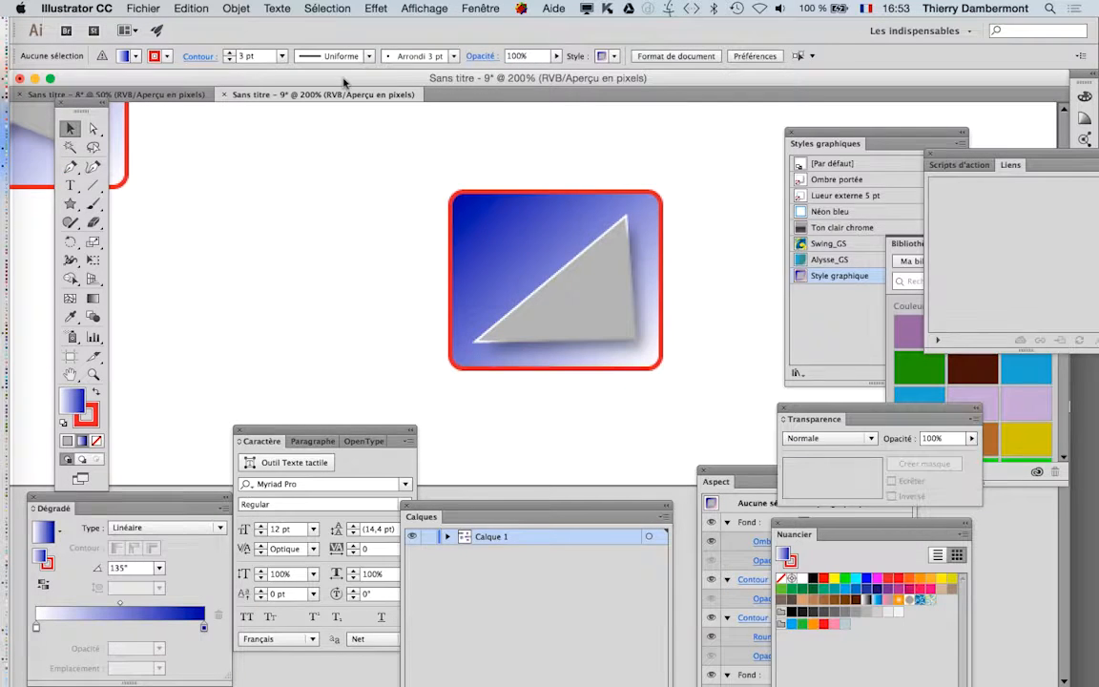
click(139, 7)
click(197, 133)
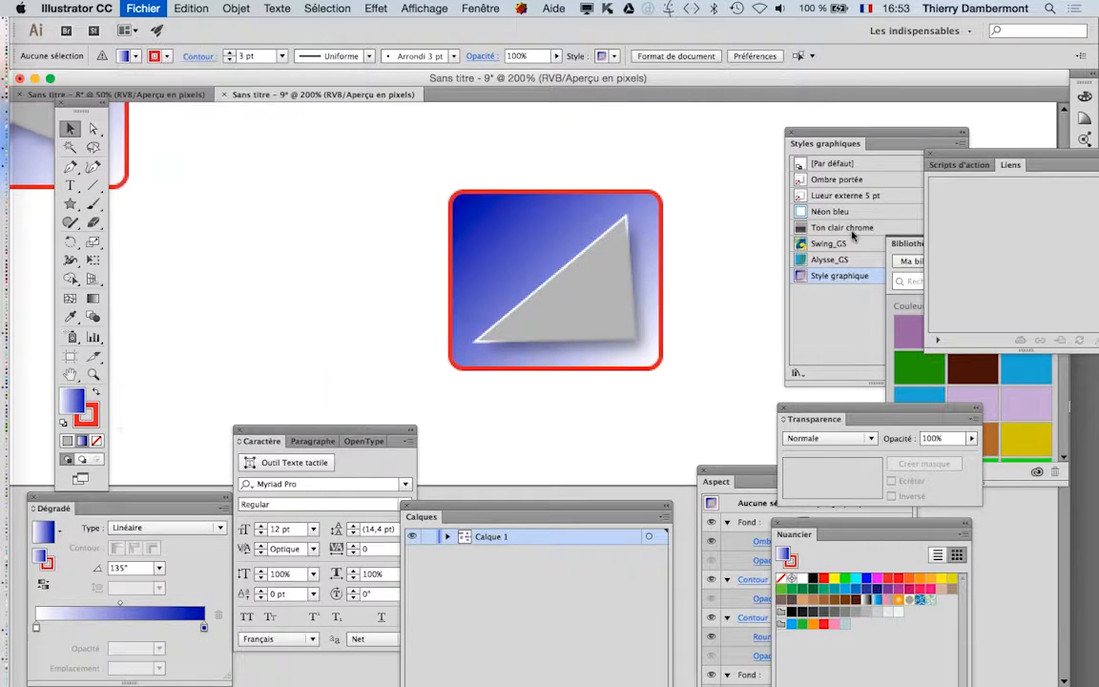
click(477, 122)
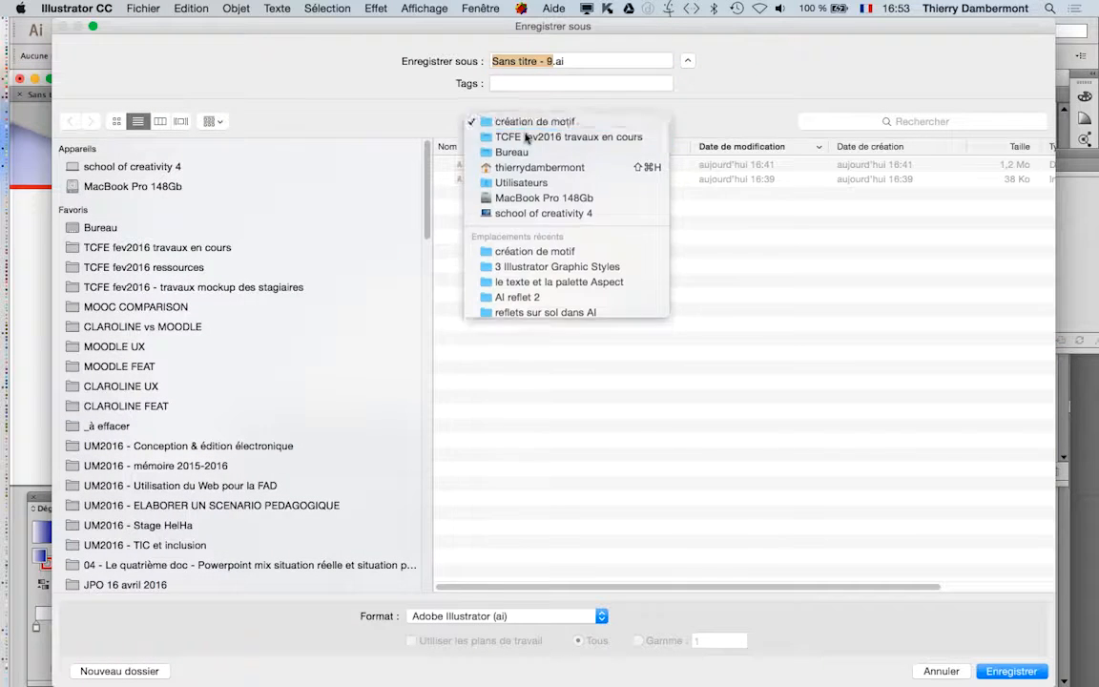
click(527, 137)
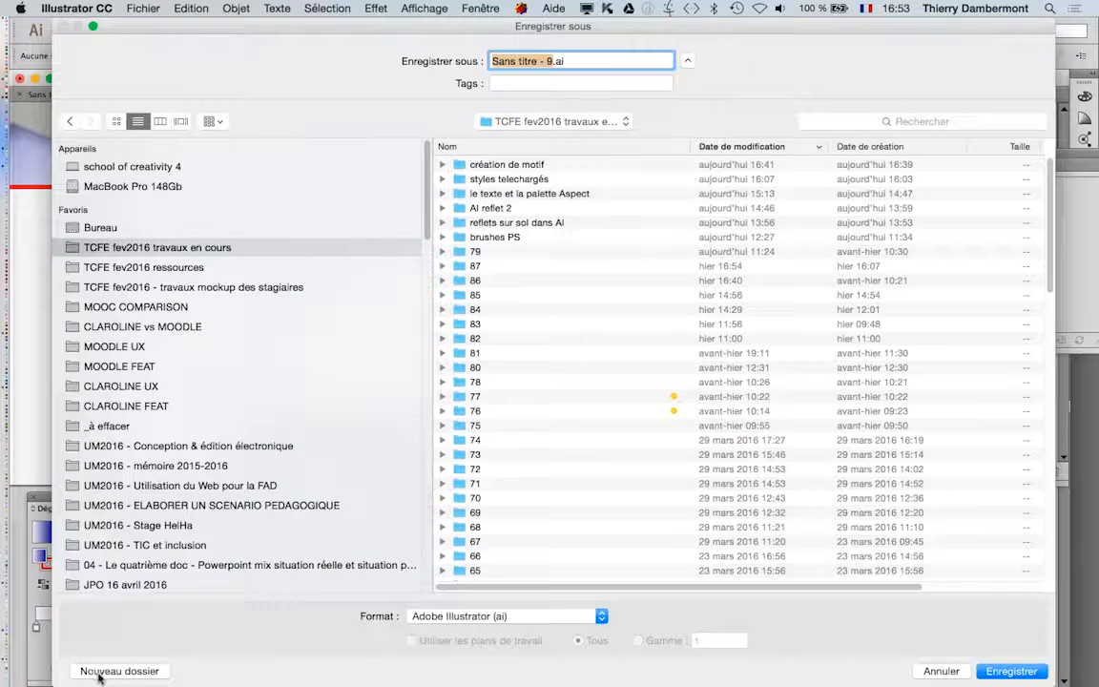
click(100, 671)
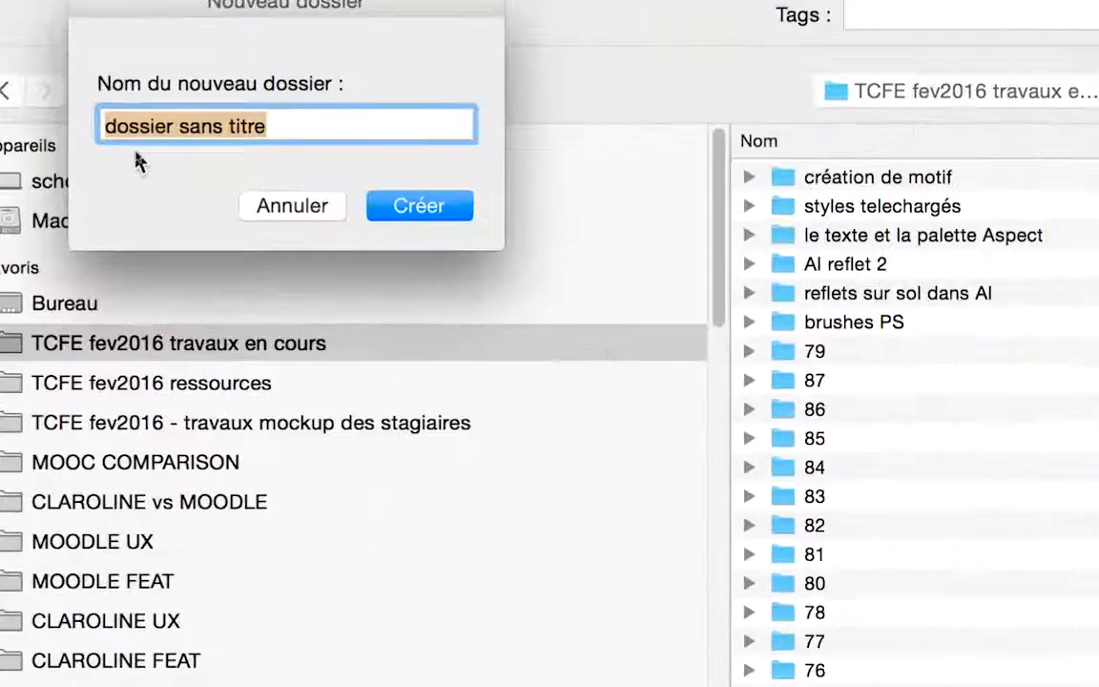
text(rectangle auto-redimensionnable)
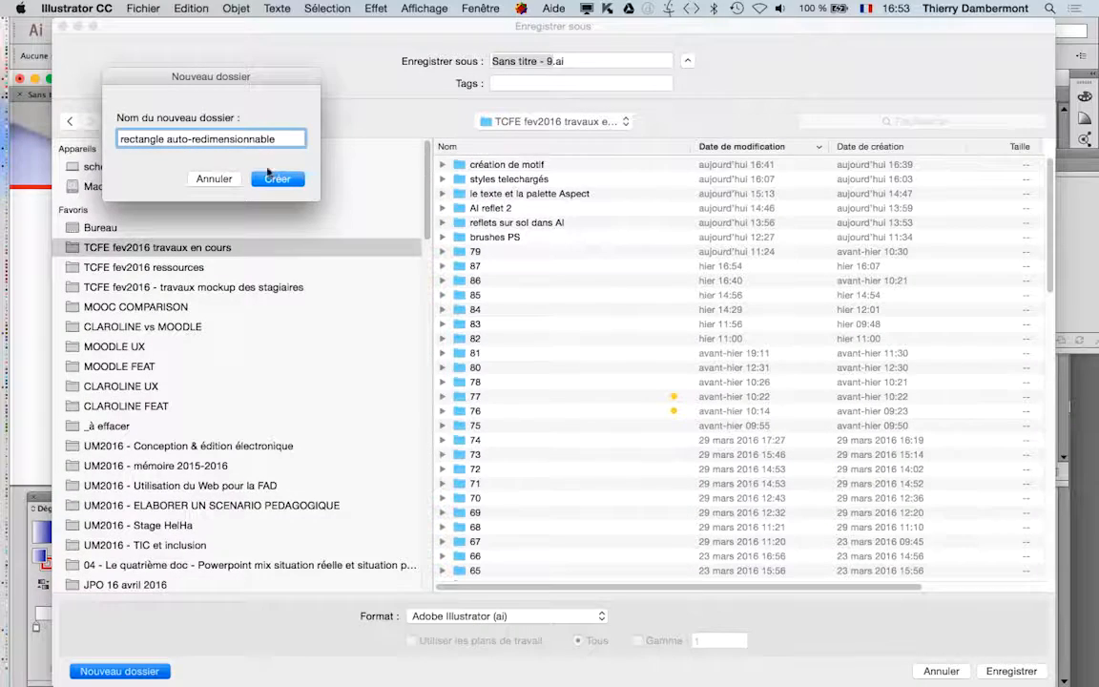
click(270, 174)
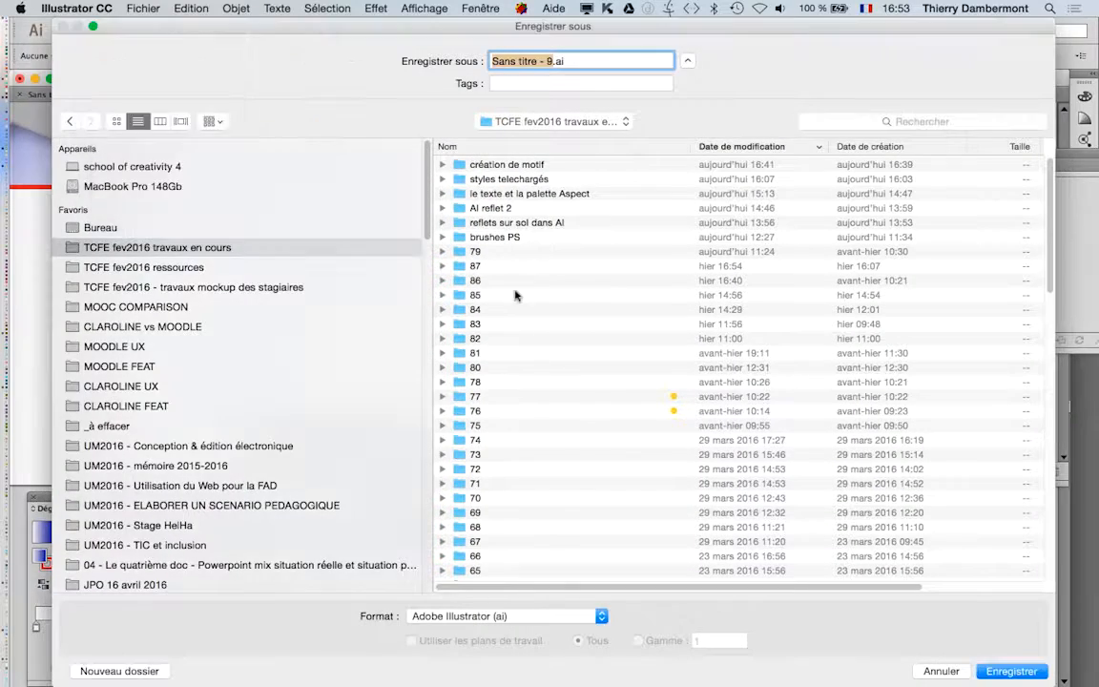
click(1004, 671)
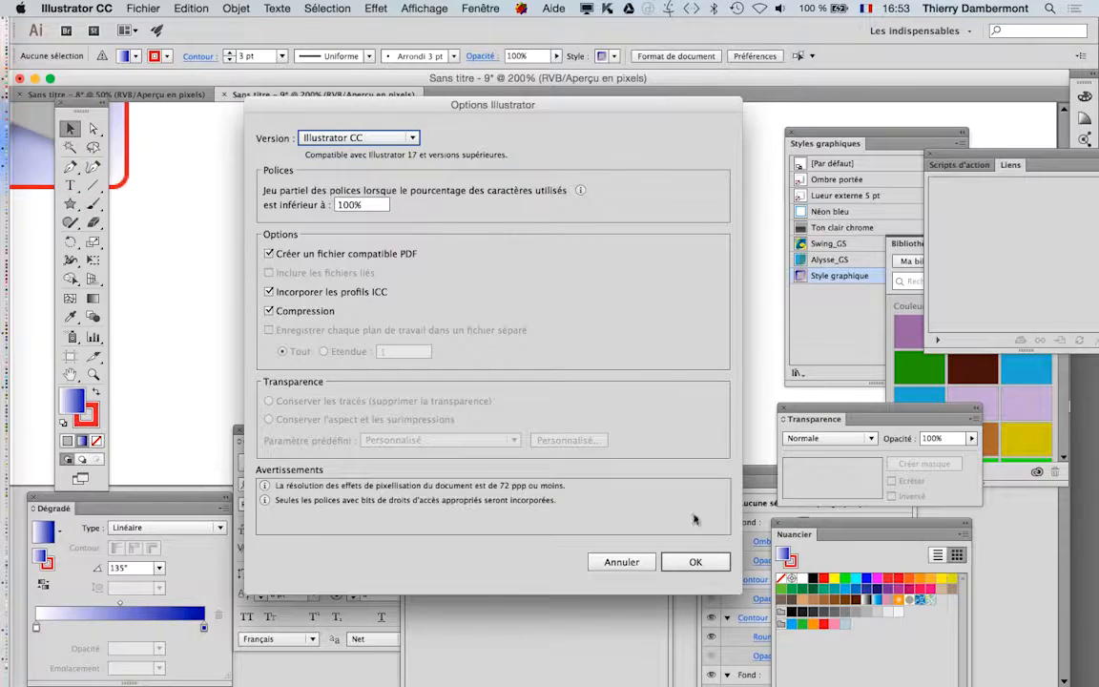